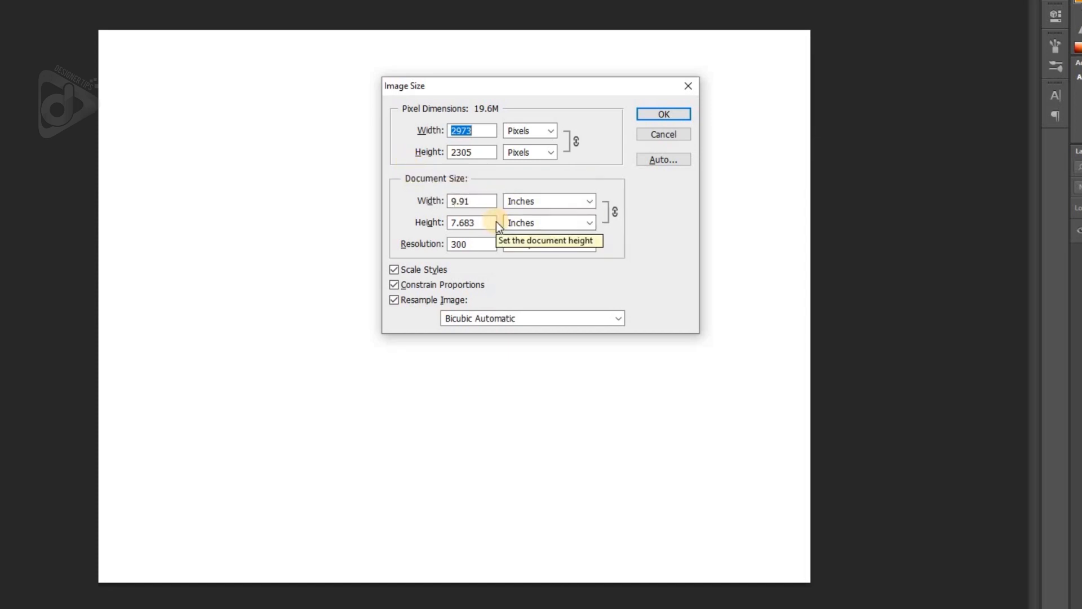
# - Accept the image size dialog and copy the red texture layer (Layer 1) from Untitled-1 into Poster.psd
pyautogui.click(663, 113)
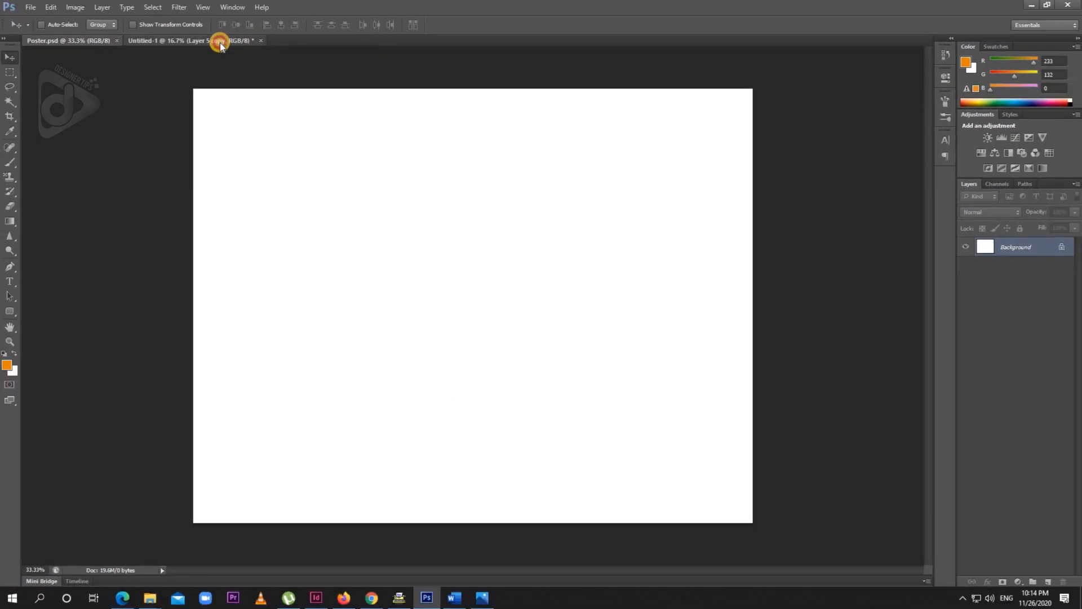
pyautogui.click(220, 42)
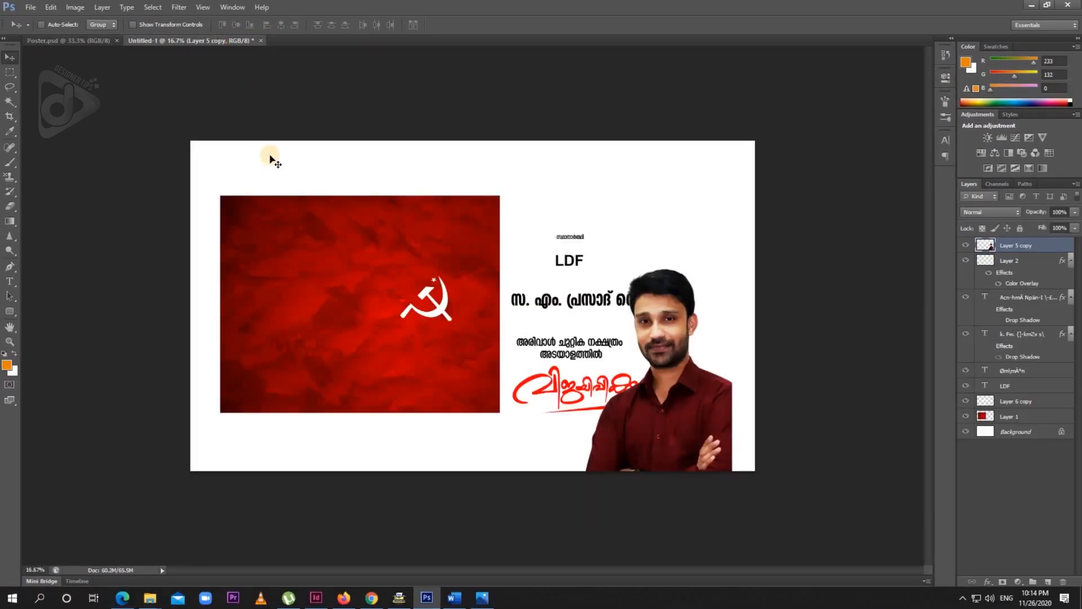
pyautogui.rightClick(341, 230)
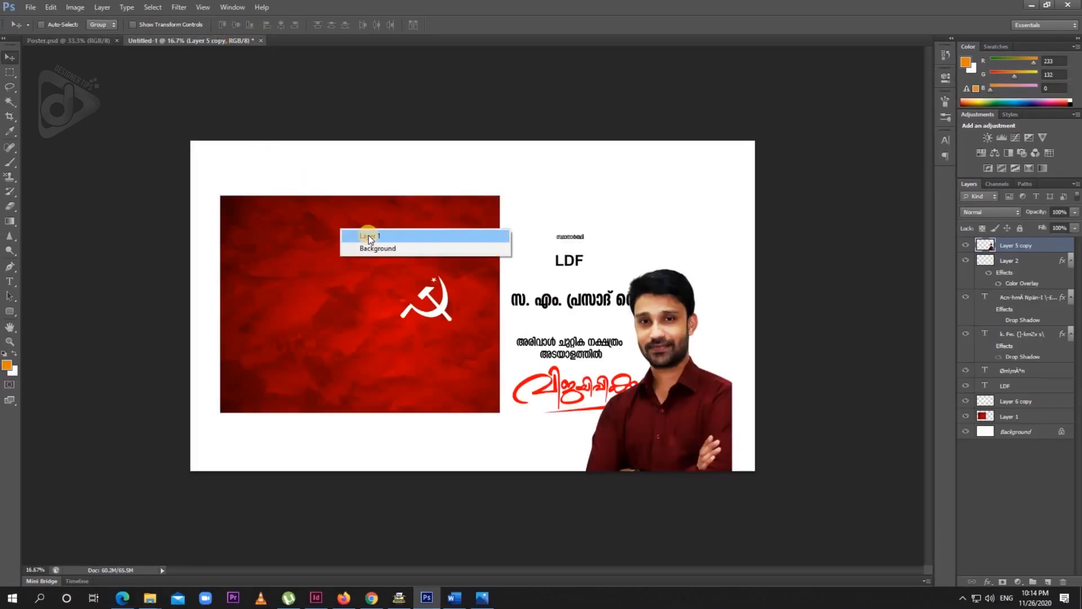
pyautogui.click(369, 237)
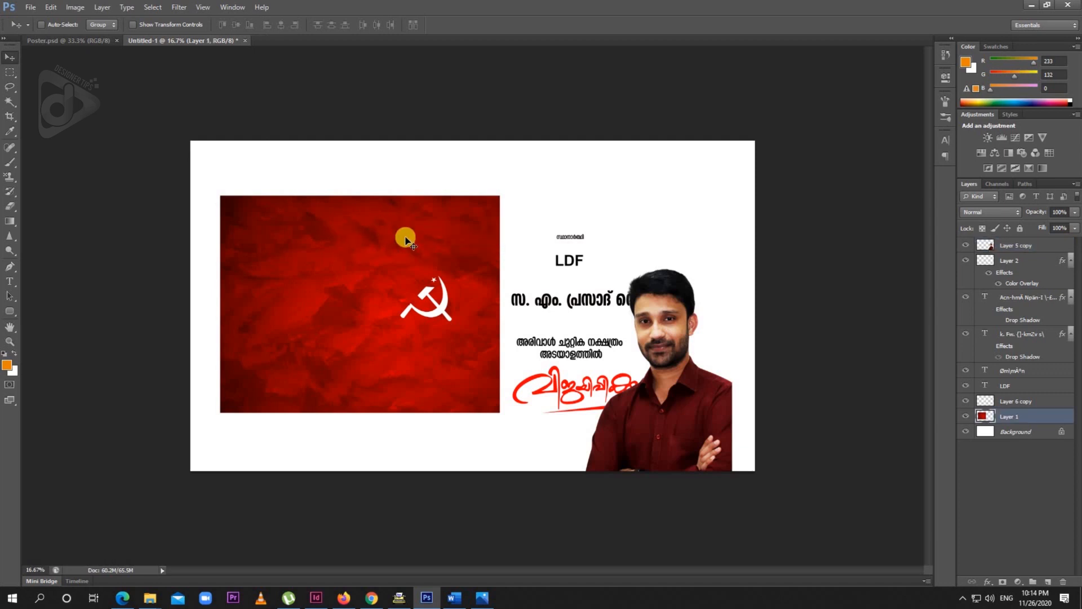
pyautogui.moveTo(349, 190); pyautogui.dragTo(515, 178)
# - Reposition the red texture and scale it to about 102.5% so it covers the whole poster canvas
pyautogui.hotkey('ctrl', 't')
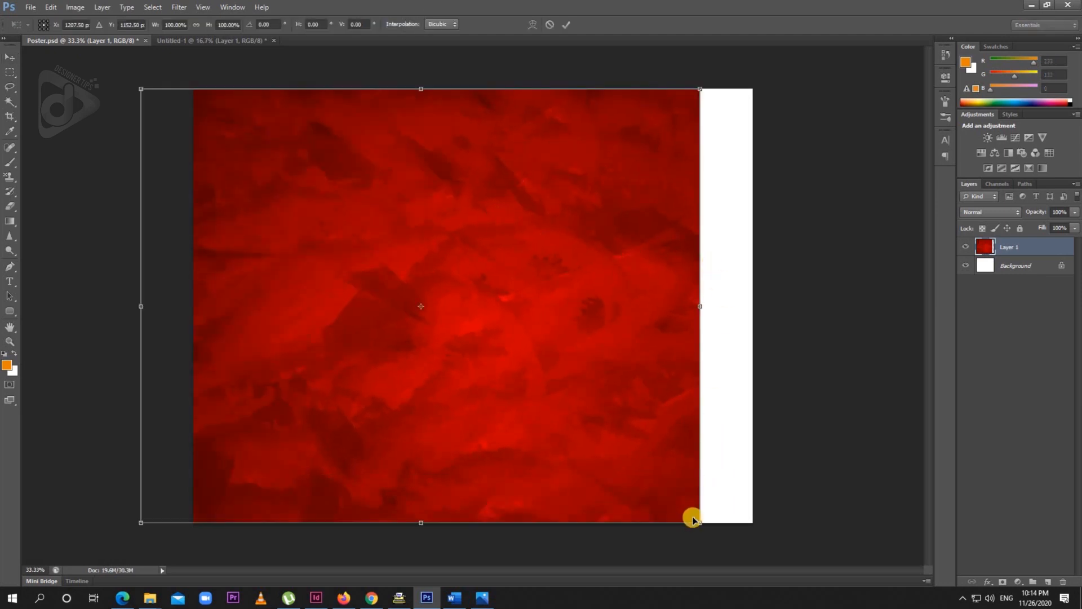
pyautogui.moveTo(601, 438); pyautogui.dragTo(645, 445)
pyautogui.moveTo(742, 524); pyautogui.dragTo(754, 525)
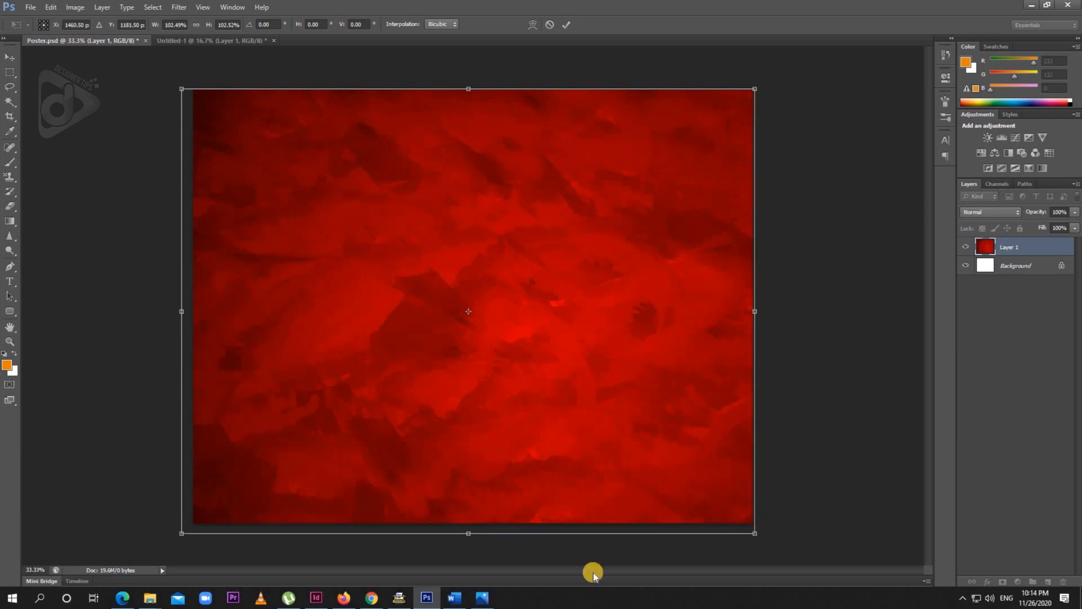
pyautogui.press('Return')
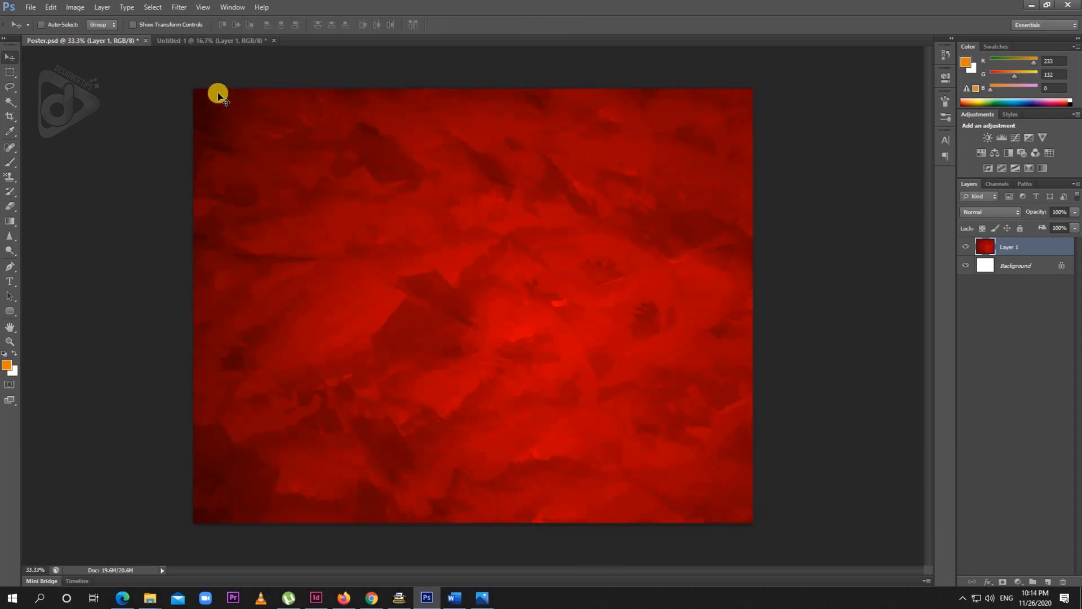
# - Copy the man's cutout photo from Untitled-1 into Poster.psd, placing it flush with the canvas's right and bottom edges
pyautogui.click(196, 43)
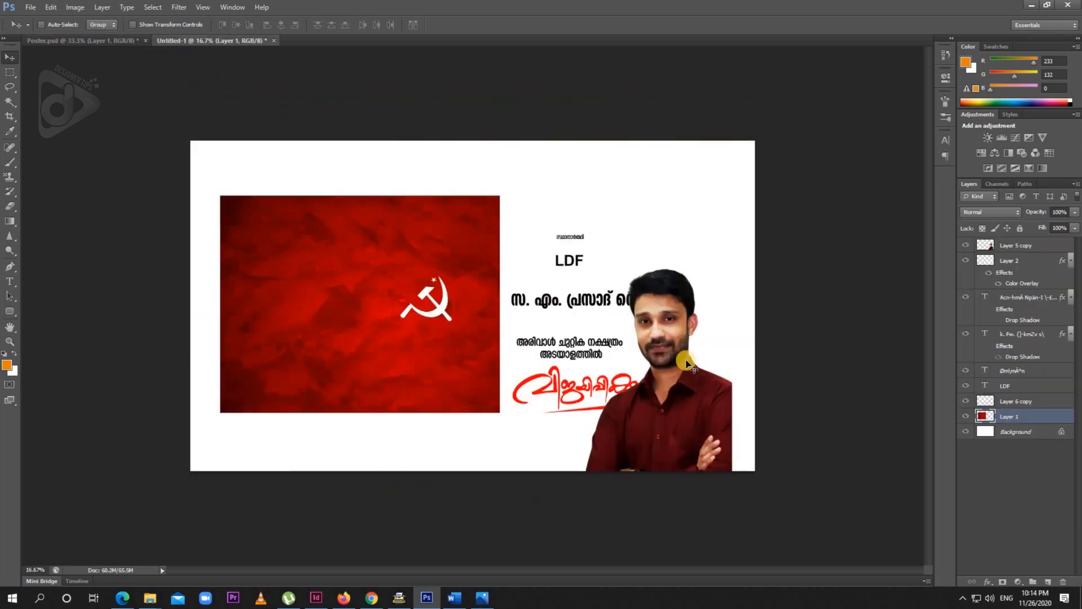
pyautogui.rightClick(687, 326)
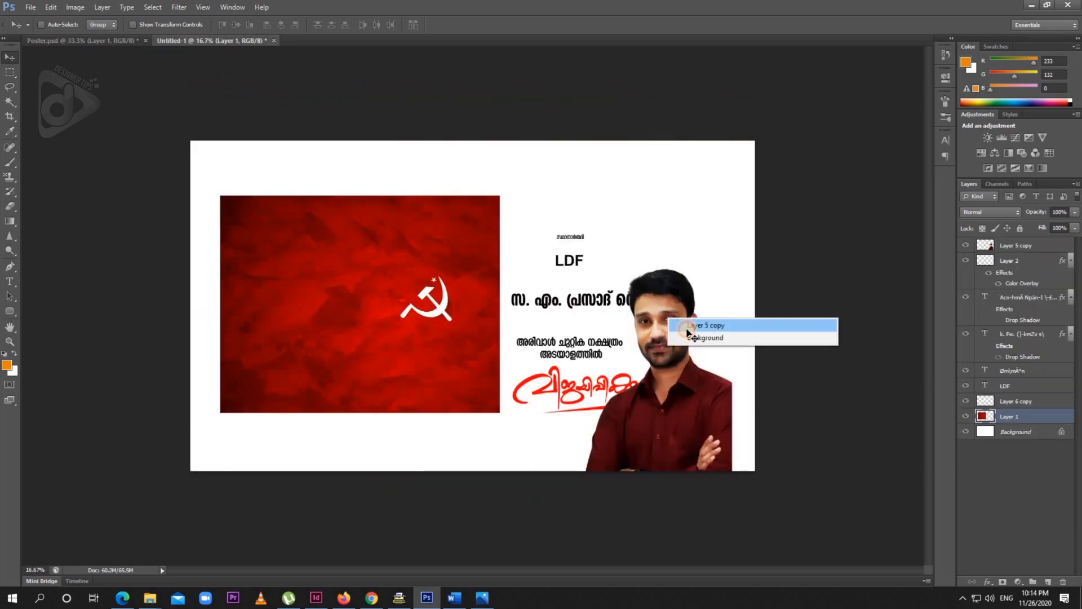
pyautogui.click(705, 321)
pyautogui.moveTo(705, 321); pyautogui.dragTo(653, 279)
pyautogui.hotkey('ctrl', 't')
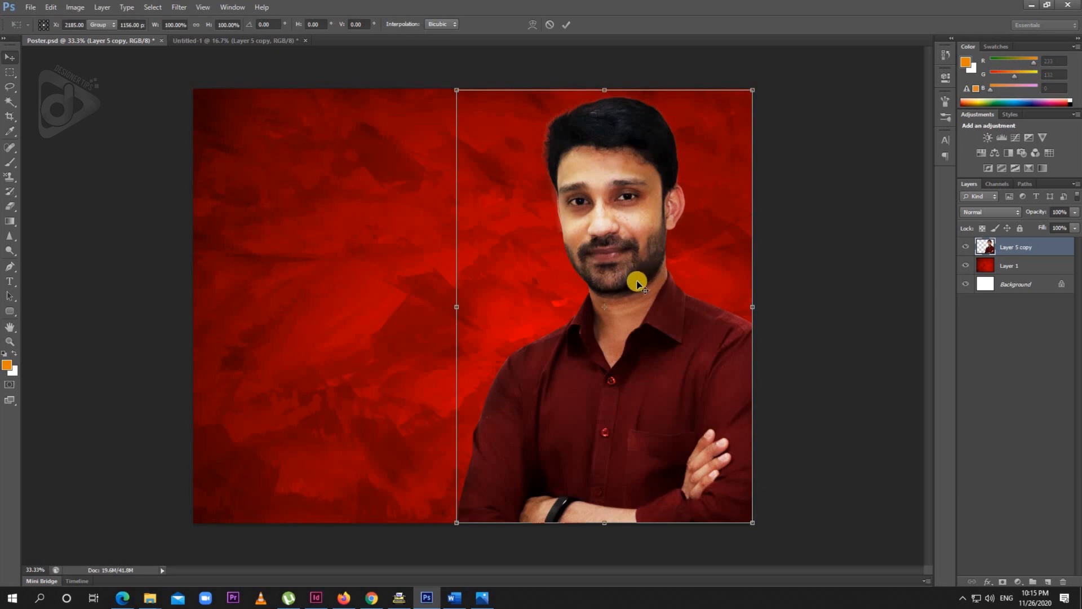
pyautogui.press('Return')
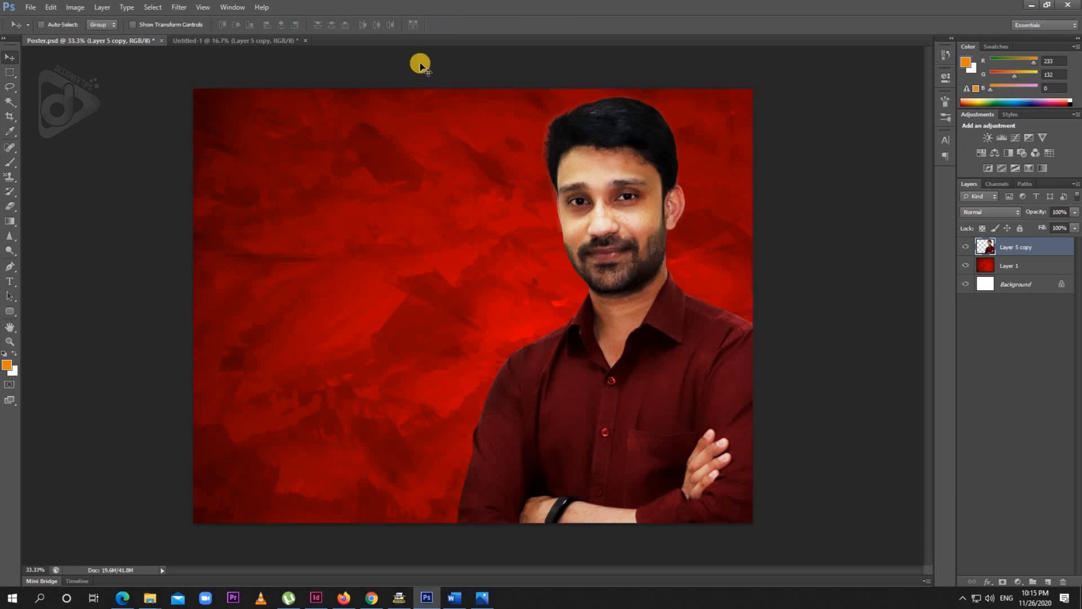
# - Copy the white hammer-and-sickle emblem from Untitled-1 into Poster.psd and place a duplicate directly above it
pyautogui.click(265, 41)
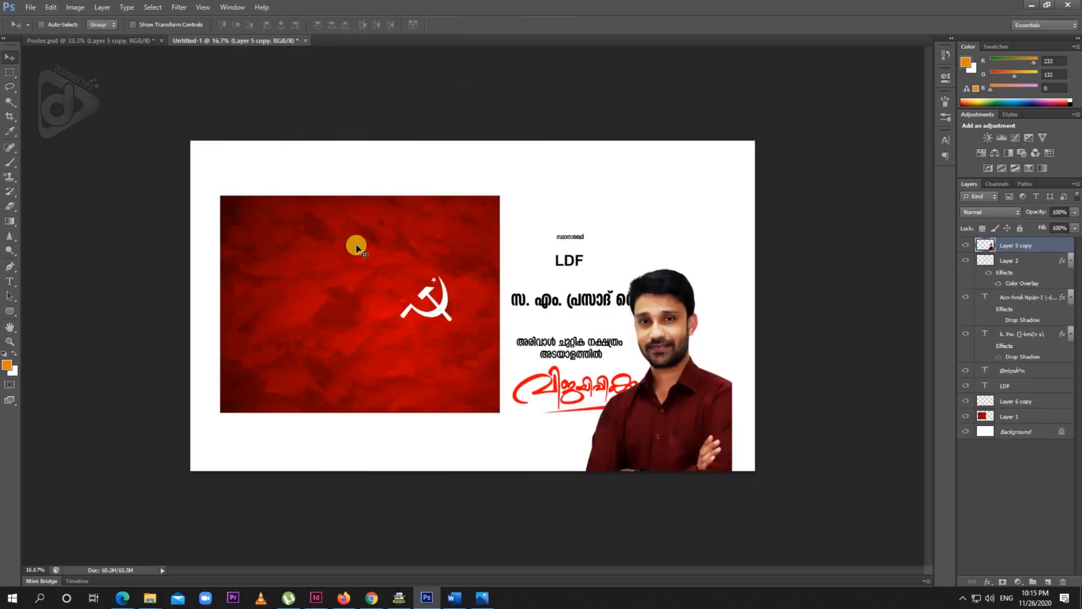
pyautogui.rightClick(446, 315)
pyautogui.click(453, 317)
pyautogui.moveTo(454, 316); pyautogui.dragTo(428, 292)
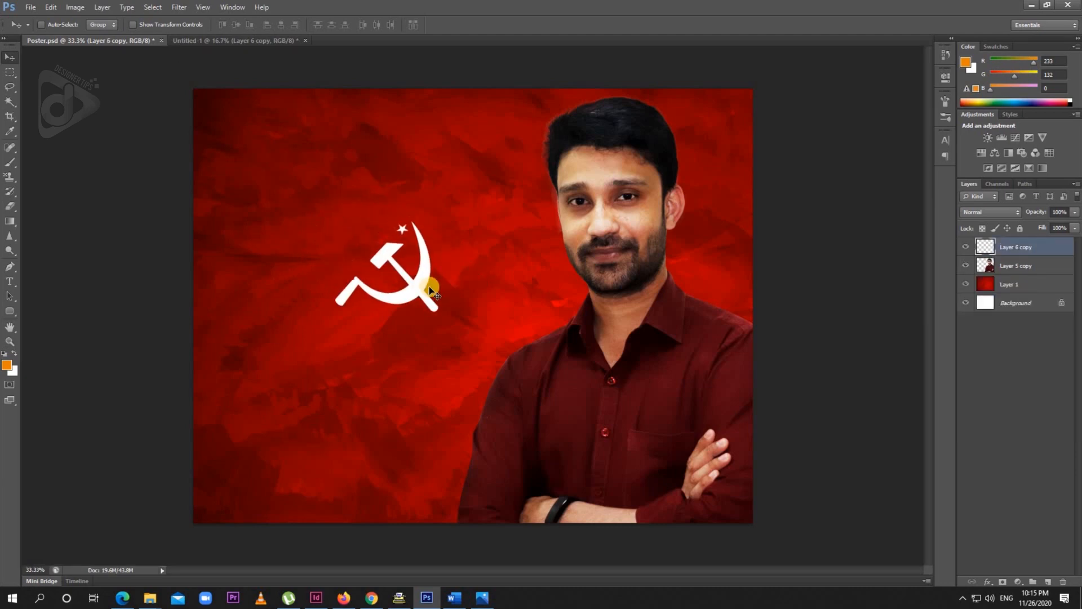
pyautogui.hotkey('ctrl', 'j')
pyautogui.moveTo(431, 301); pyautogui.dragTo(431, 177)
# - Enlarge the lower emblem to more than twice its size and position it left of the man's shoulder
pyautogui.keyDown('ctrl'); pyautogui.click(432, 302); pyautogui.keyUp('ctrl')
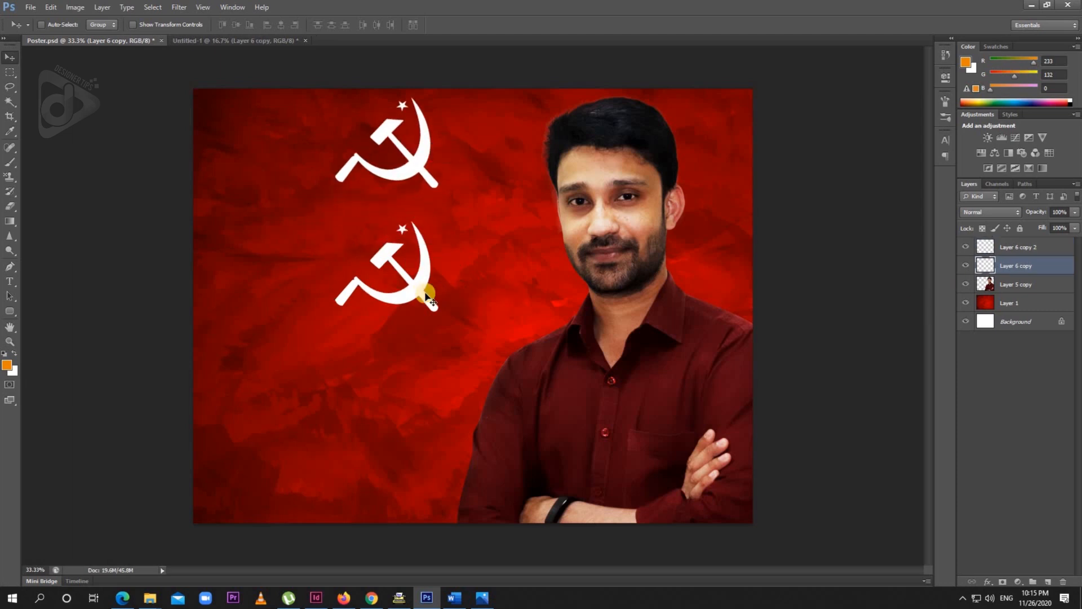
pyautogui.hotkey('ctrl', 't')
pyautogui.moveTo(451, 319); pyautogui.dragTo(514, 389)
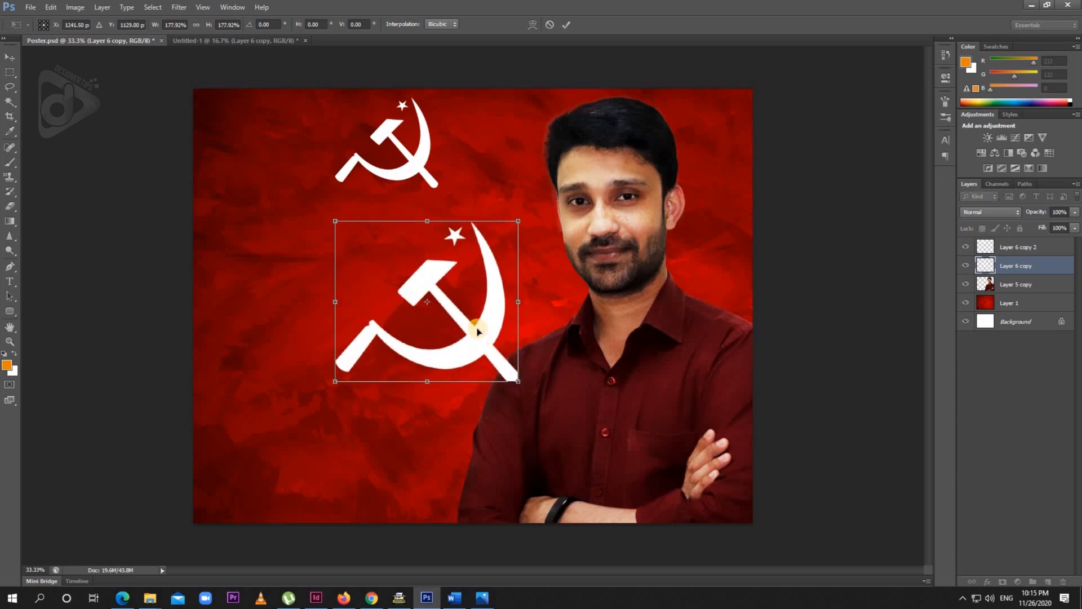
pyautogui.moveTo(338, 382); pyautogui.dragTo(292, 424)
pyautogui.press('Return')
pyautogui.moveTo(492, 355); pyautogui.dragTo(487, 333)
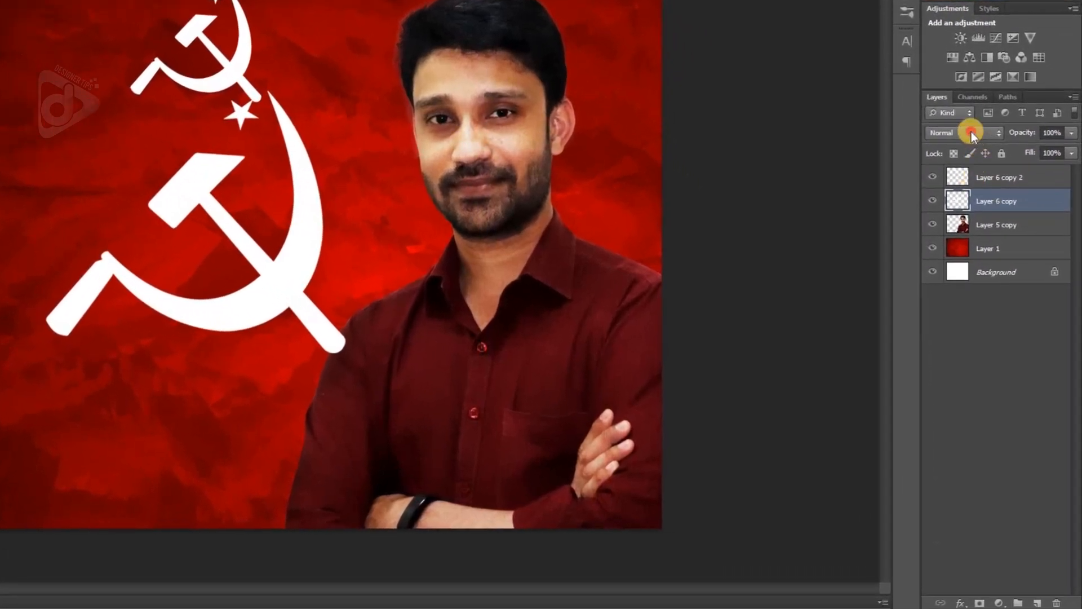
# - Set the large emblem's blend mode to Soft Light and shift it slightly
pyautogui.click(972, 132)
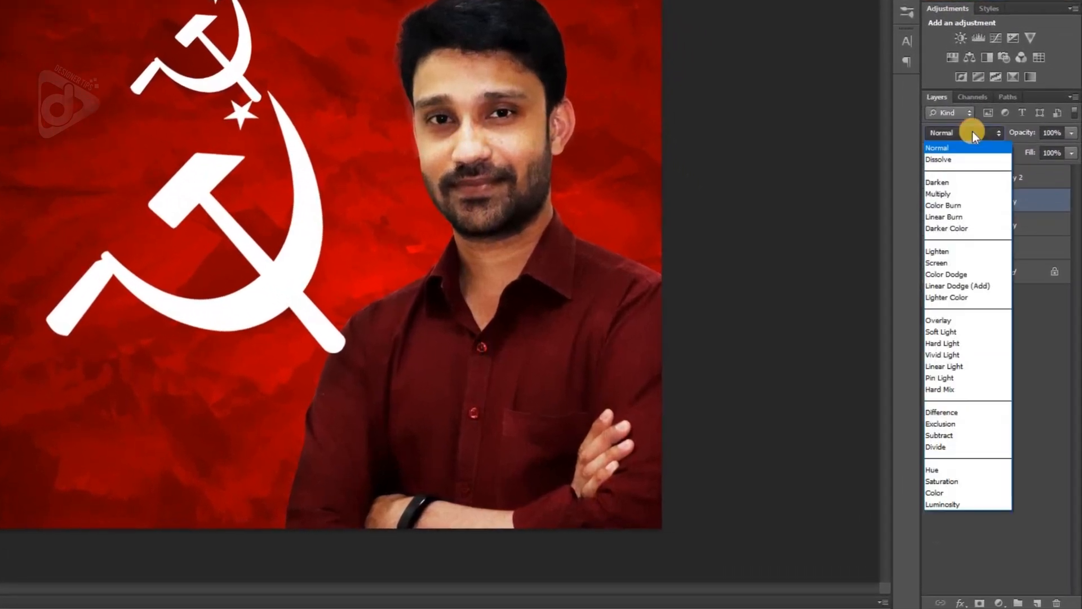
pyautogui.click(950, 161)
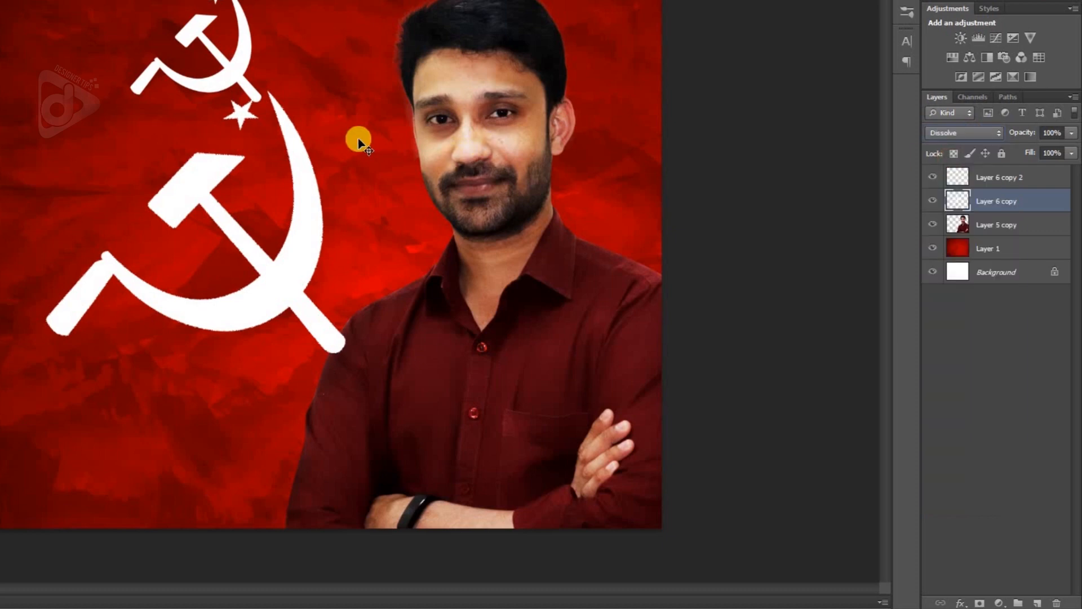
pyautogui.hotkey('shift', '+')
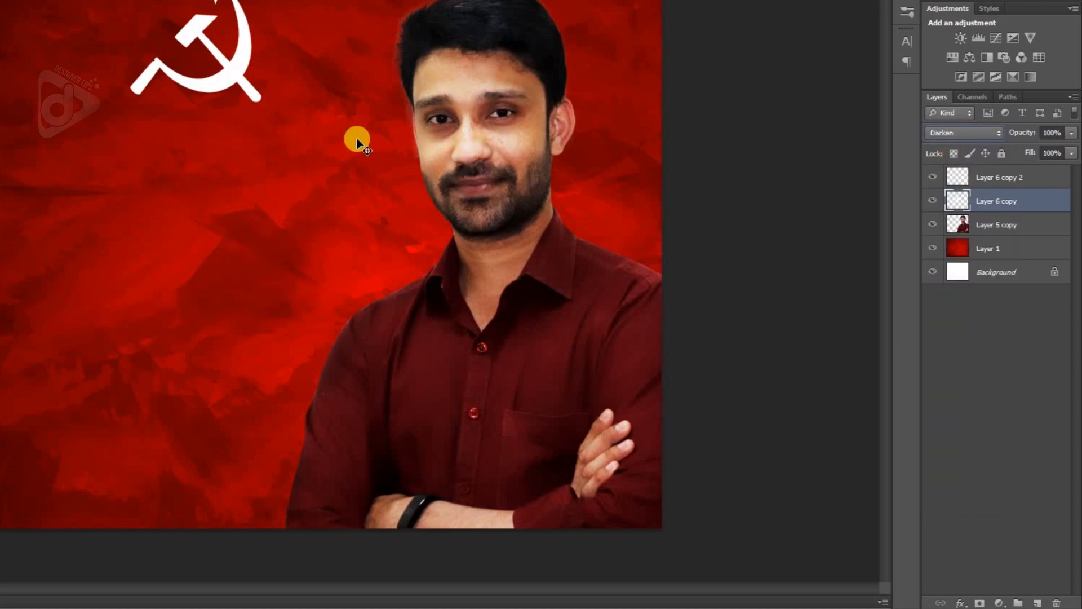
pyautogui.hotkey('shift', '+')
pyautogui.hotkey('shift', '+')
pyautogui.hotkey('shift', '+')
pyautogui.hotkey('shift', '+')
pyautogui.hotkey('shift', '+')
pyautogui.hotkey('shift', '+')
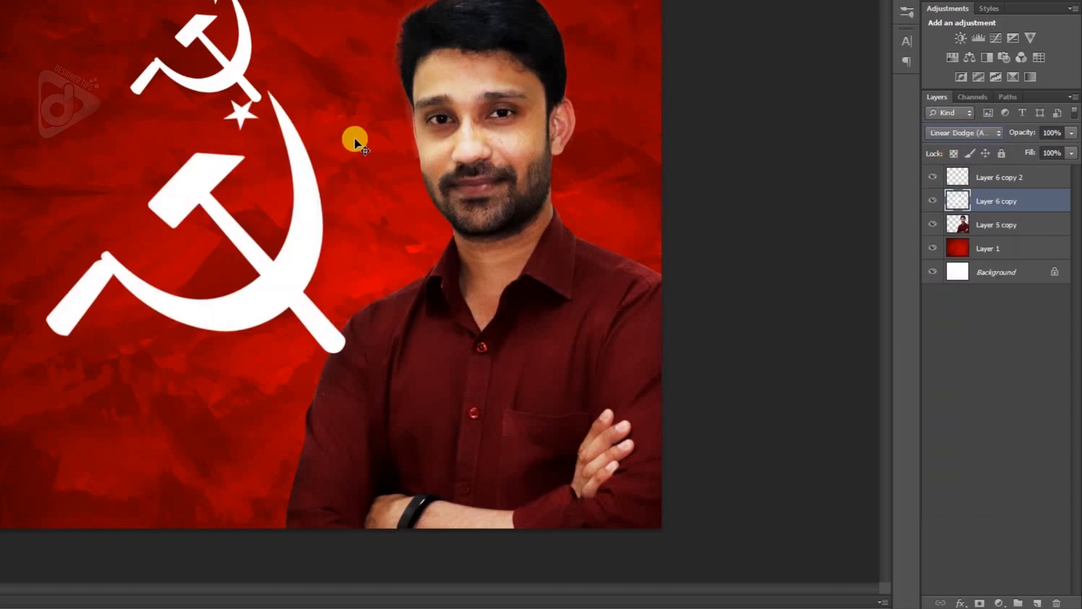
pyautogui.hotkey('shift', '+')
pyautogui.moveTo(287, 249); pyautogui.dragTo(299, 250)
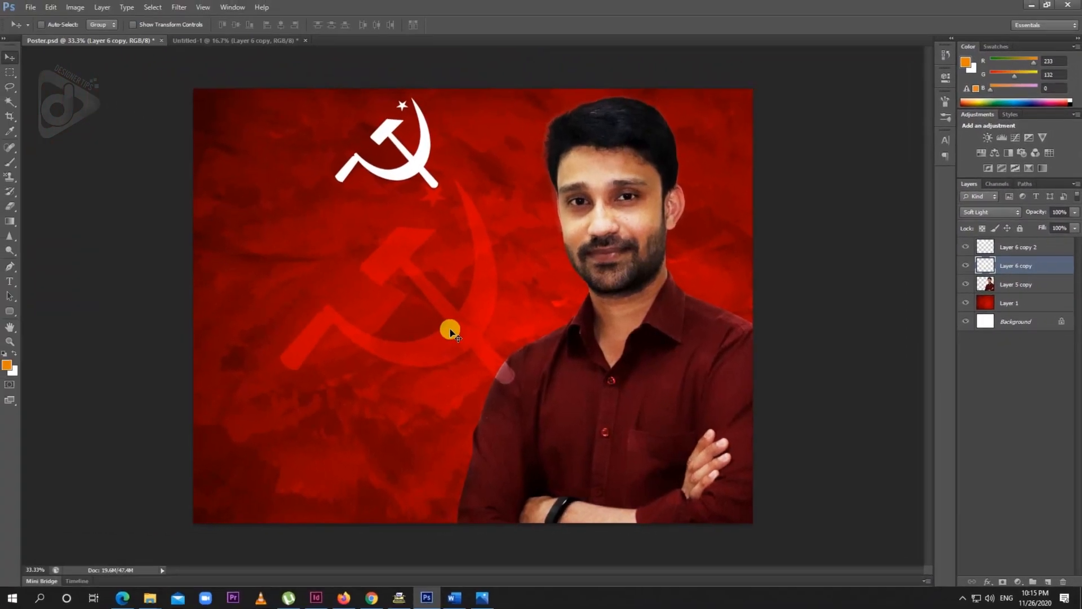
# - Send the large emblem behind the man's photo, move it slightly down and left, and enlarge it a little
pyautogui.hotkey('ctrl', '[')
pyautogui.moveTo(457, 326)
pyautogui.mouseDown()
pyautogui.moveTo(447, 326)
pyautogui.moveTo(454, 337)
pyautogui.mouseUp()
pyautogui.hotkey('ctrl', 't')
pyautogui.moveTo(513, 196); pyautogui.dragTo(512, 193)
pyautogui.press('Return')
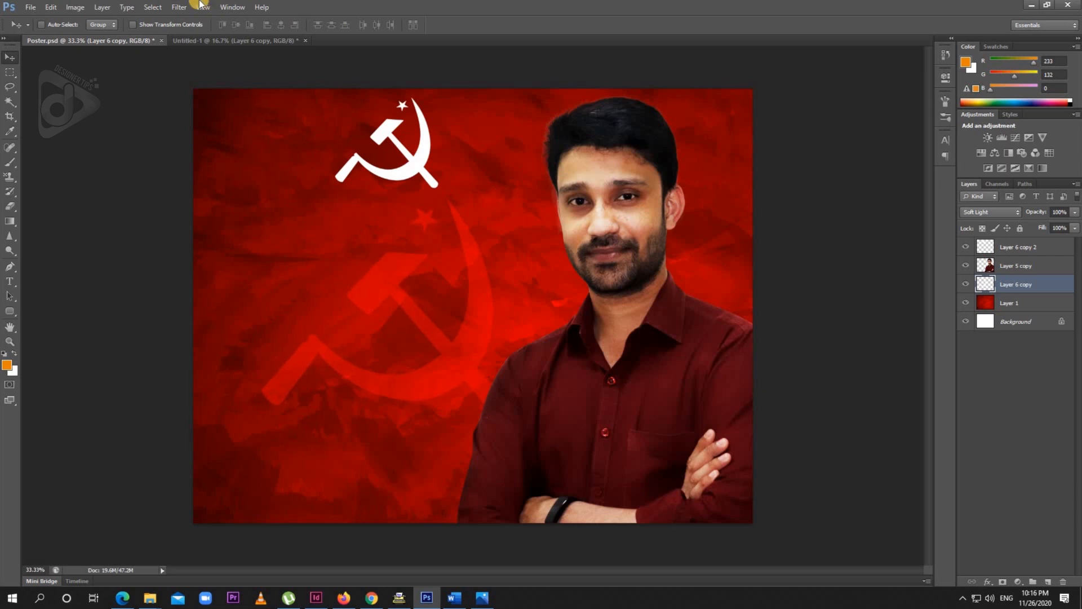
# - Copy the LDF text and the small Malayalam line above it from Untitled-1 into Poster.psd's upper-left area
pyautogui.click(203, 41)
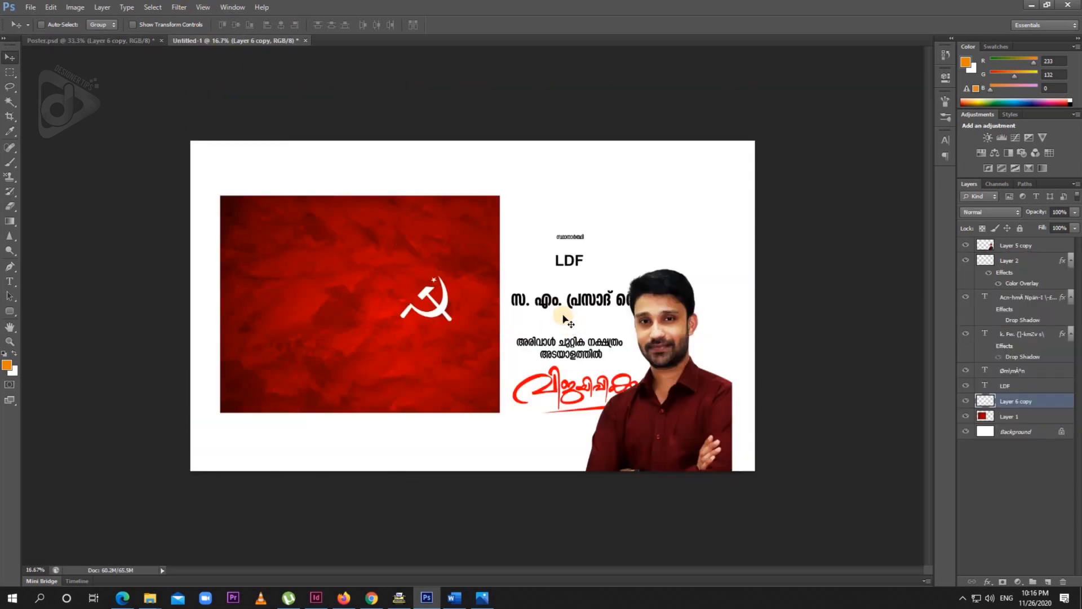
pyautogui.rightClick(574, 266)
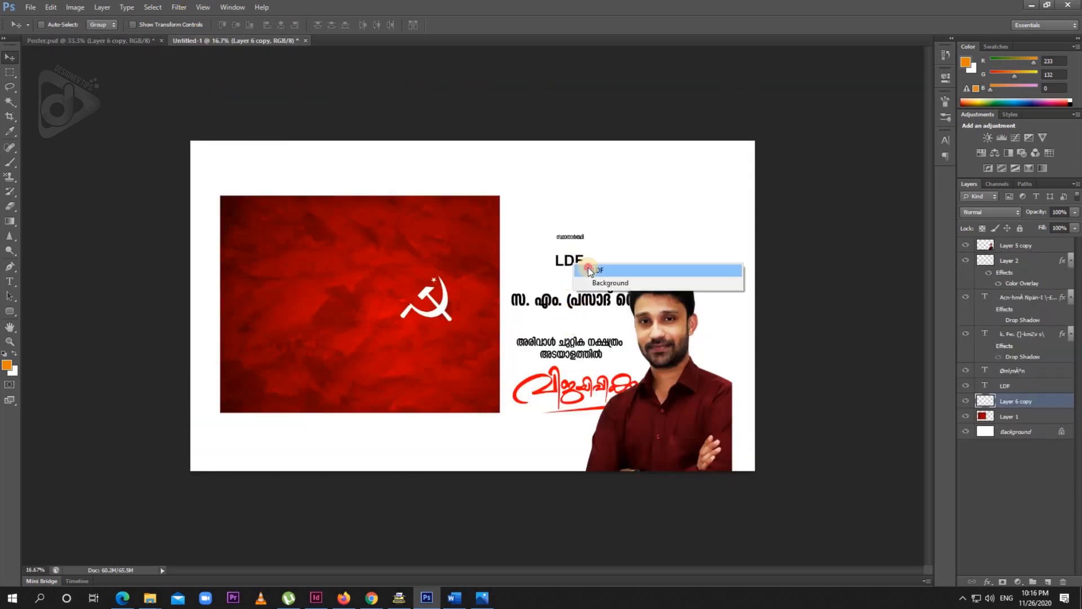
pyautogui.click(591, 268)
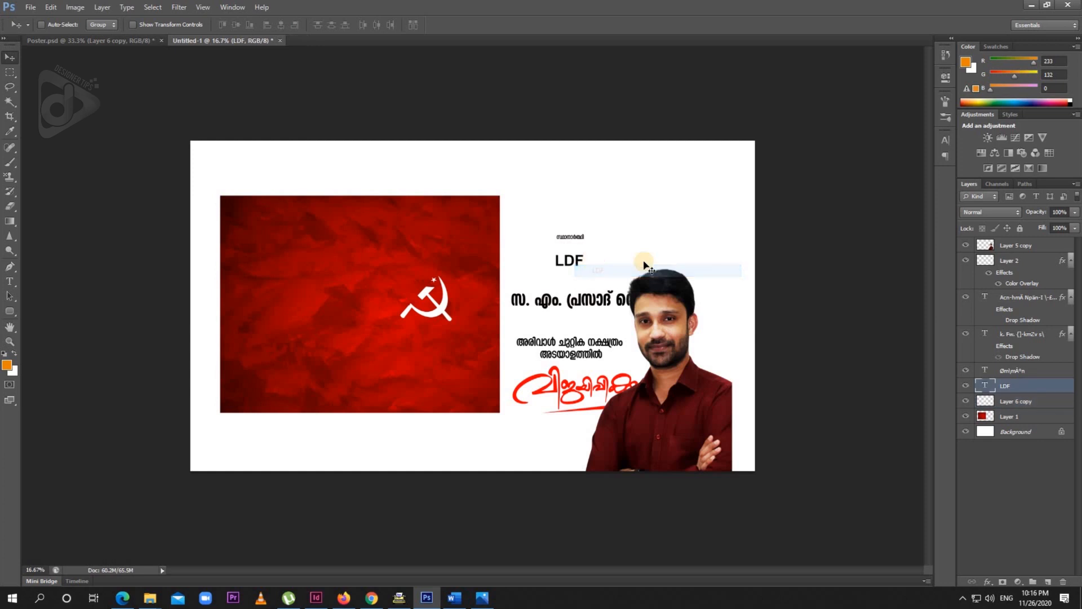
pyautogui.keyDown('ctrl'); pyautogui.keyDown('shift'); pyautogui.click(580, 240); pyautogui.keyUp('shift'); pyautogui.keyUp('ctrl')
pyautogui.moveTo(580, 238); pyautogui.dragTo(309, 205)
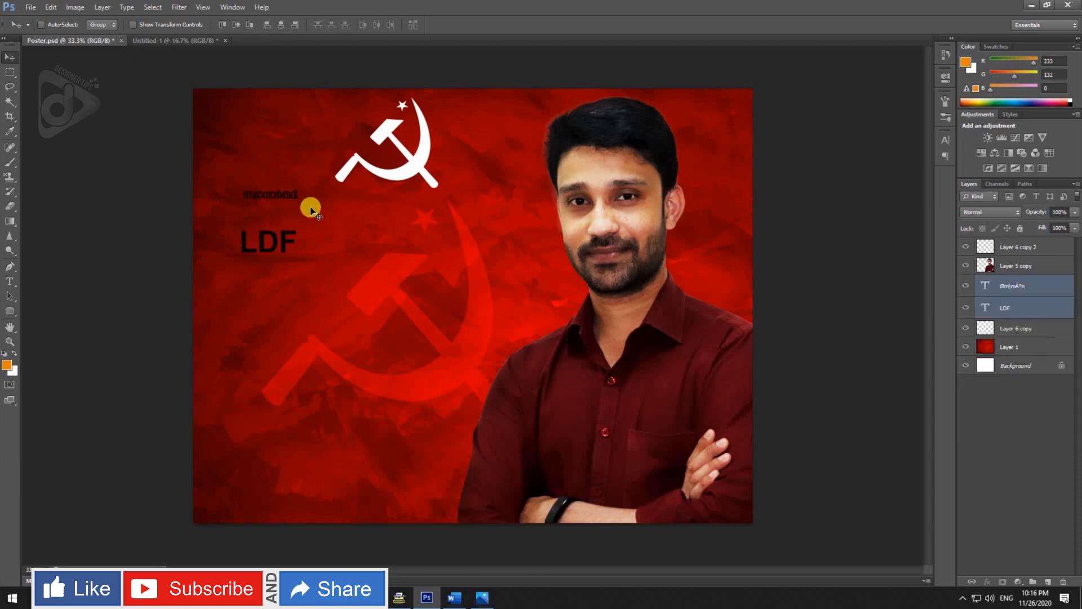
# - Colour the LDF text white and set its font size to 83 pt
pyautogui.press('t')
pyautogui.click(284, 242)
pyautogui.hotkey('ctrl', 'a')
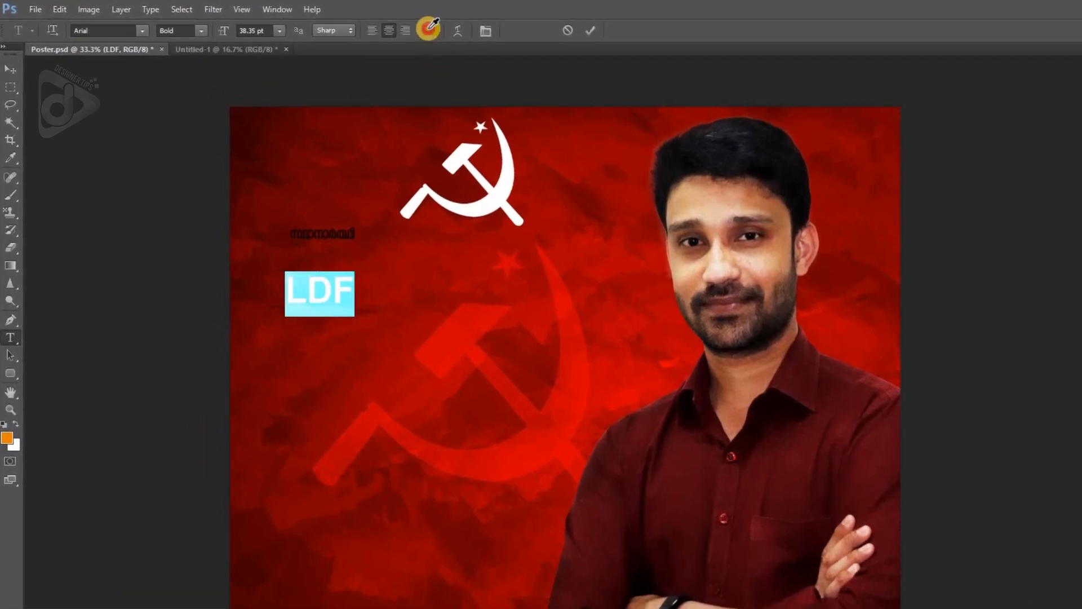
pyautogui.click(430, 29)
pyautogui.moveTo(1, 130); pyautogui.dragTo(0, 129)
pyautogui.press('Return')
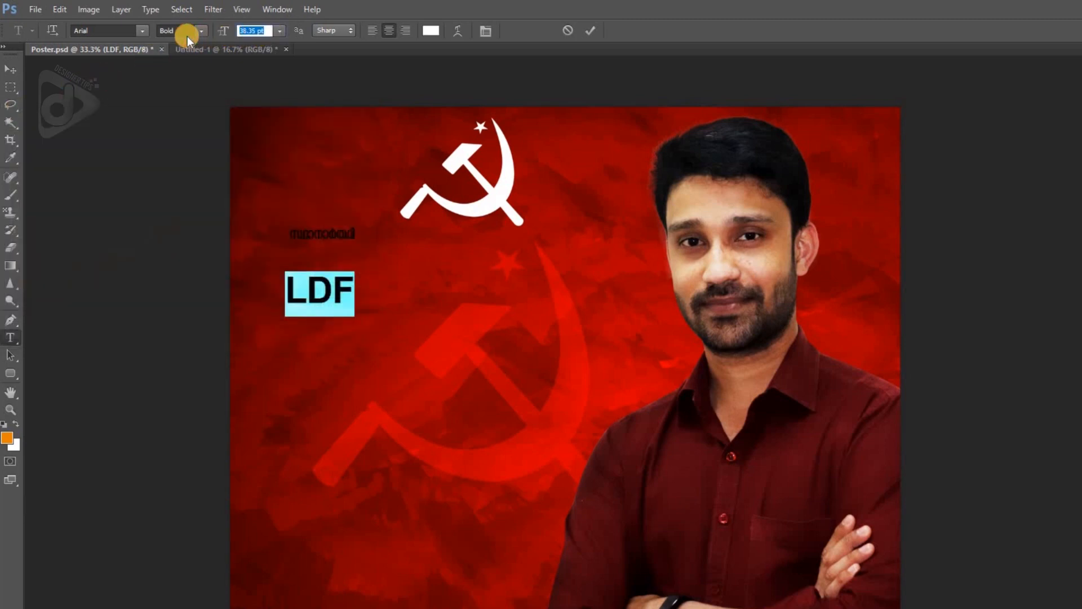
pyautogui.write('83')
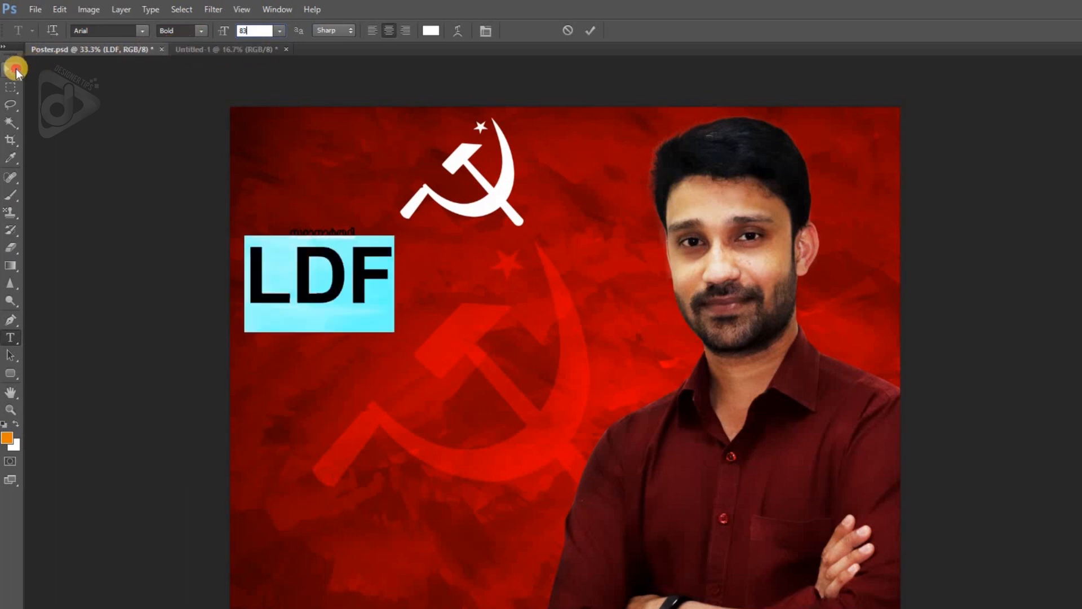
# - Move the LDF text to the poster's upper-left corner and shift the small white emblem about 1.01 in right and 0.56 in down
pyautogui.click(15, 69)
pyautogui.moveTo(417, 259); pyautogui.dragTo(442, 141)
pyautogui.moveTo(497, 221); pyautogui.dragTo(565, 259)
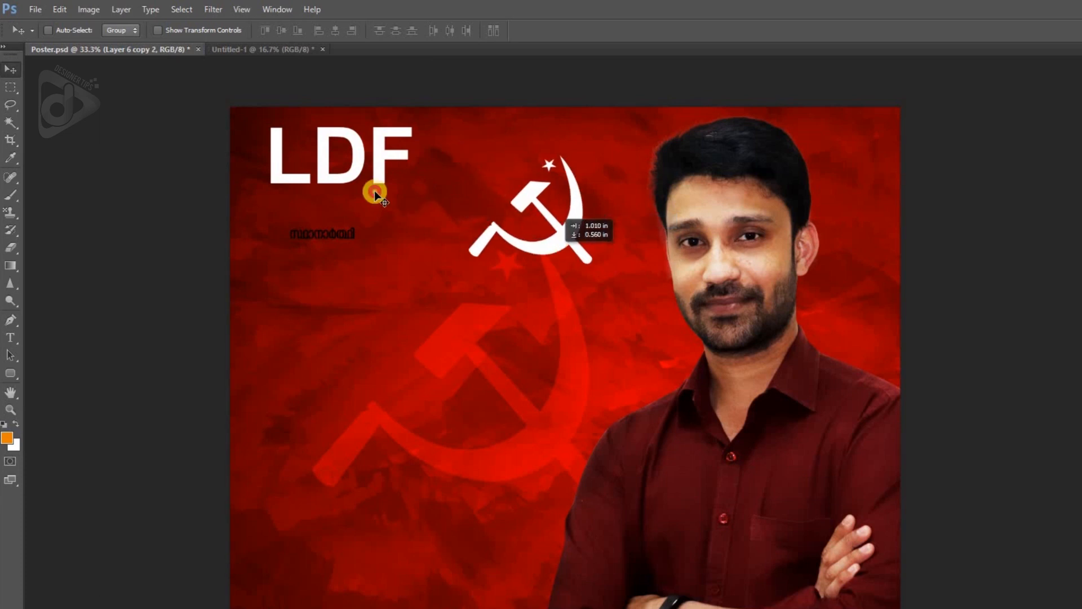
# - Lower the LDF text slightly beside the small emblem and fine-tune its position upward and to the left
pyautogui.rightClick(383, 158)
pyautogui.click(410, 164)
pyautogui.moveTo(383, 149); pyautogui.dragTo(382, 169)
pyautogui.press('Up')
pyautogui.press('Up')
pyautogui.press('Up')
pyautogui.press('Left')
pyautogui.press('Left')
# - Move the small Malayalam line directly beneath the LDF text, aligned with its left edge
pyautogui.rightClick(338, 233)
pyautogui.click(354, 240)
pyautogui.moveTo(326, 225); pyautogui.dragTo(321, 219)
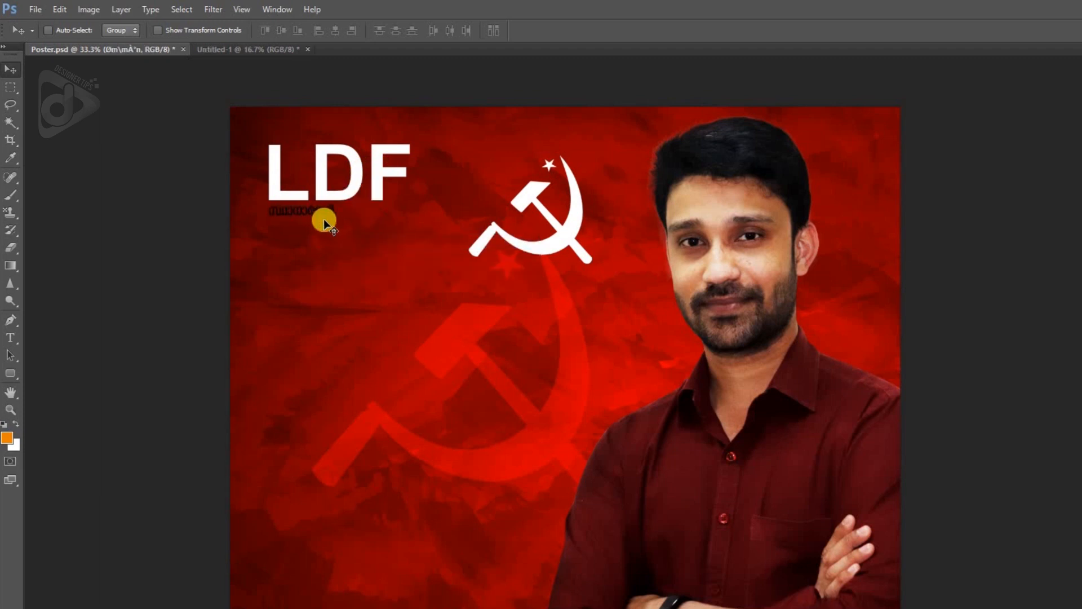
pyautogui.hotkey('ctrl', 't')
pyautogui.press('Escape')
# - Colour the Malayalam line beneath LDF white (ffffff)
pyautogui.press('t')
pyautogui.click(323, 208)
pyautogui.hotkey('ctrl', 'a')
pyautogui.click(428, 31)
pyautogui.click(41, 151)
pyautogui.moveTo(1, 120); pyautogui.dragTo(2, 120)
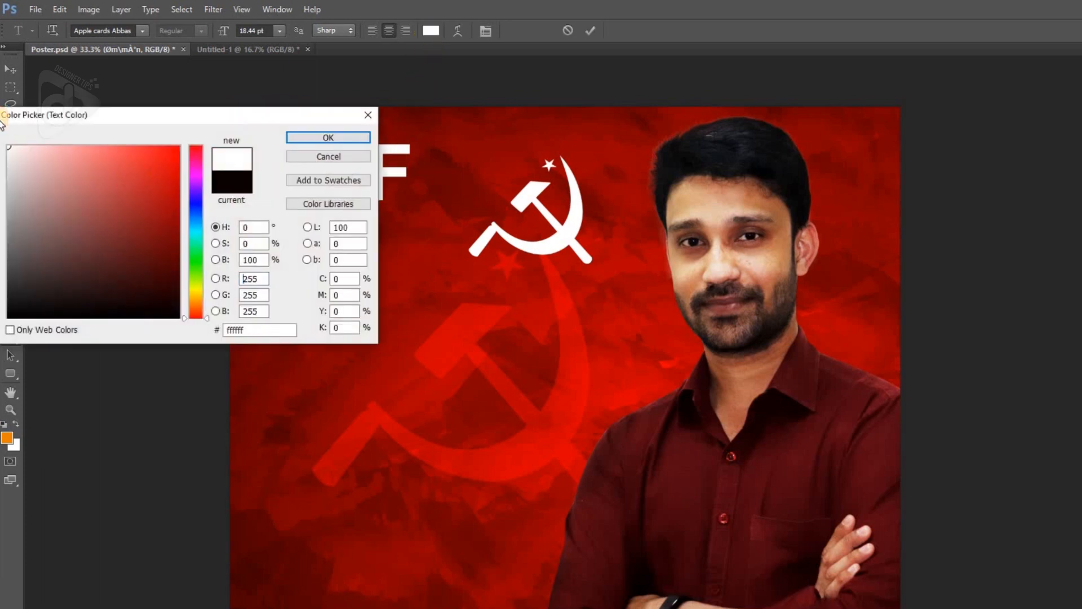
pyautogui.press('Return')
pyautogui.click(9, 71)
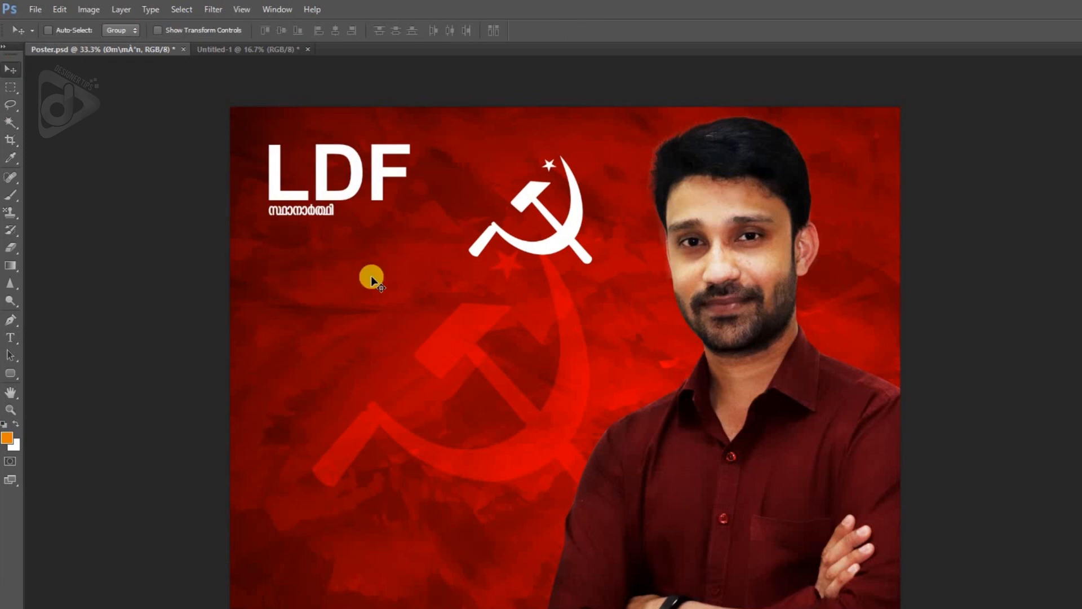
# - Scale the Malayalam line to about 213% so it matches the width of the LDF text
pyautogui.hotkey('ctrl', 't')
pyautogui.moveTo(336, 218); pyautogui.dragTo(406, 256)
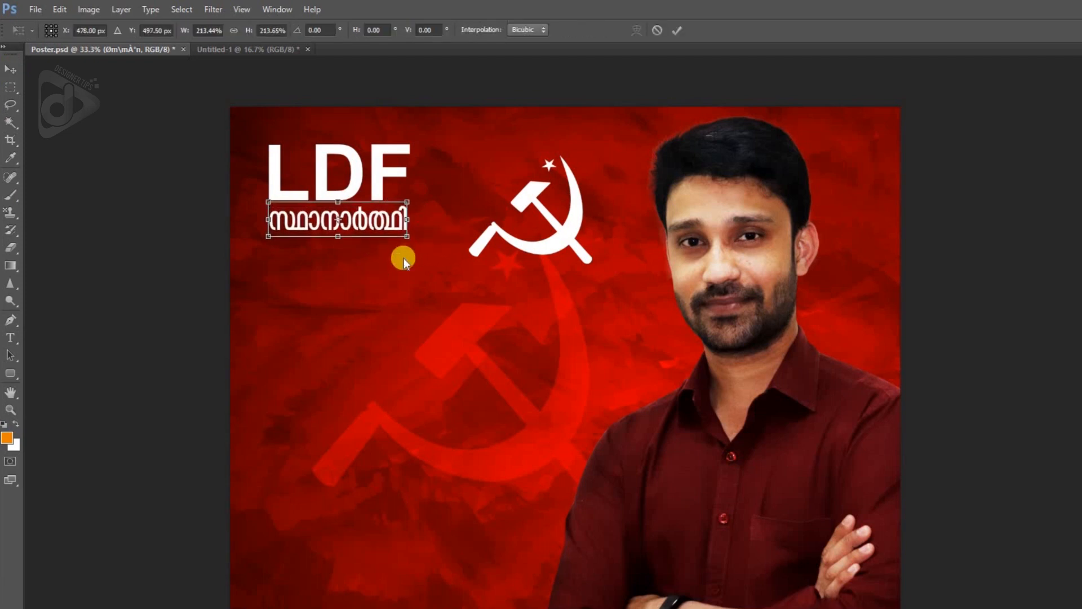
pyautogui.press('Return')
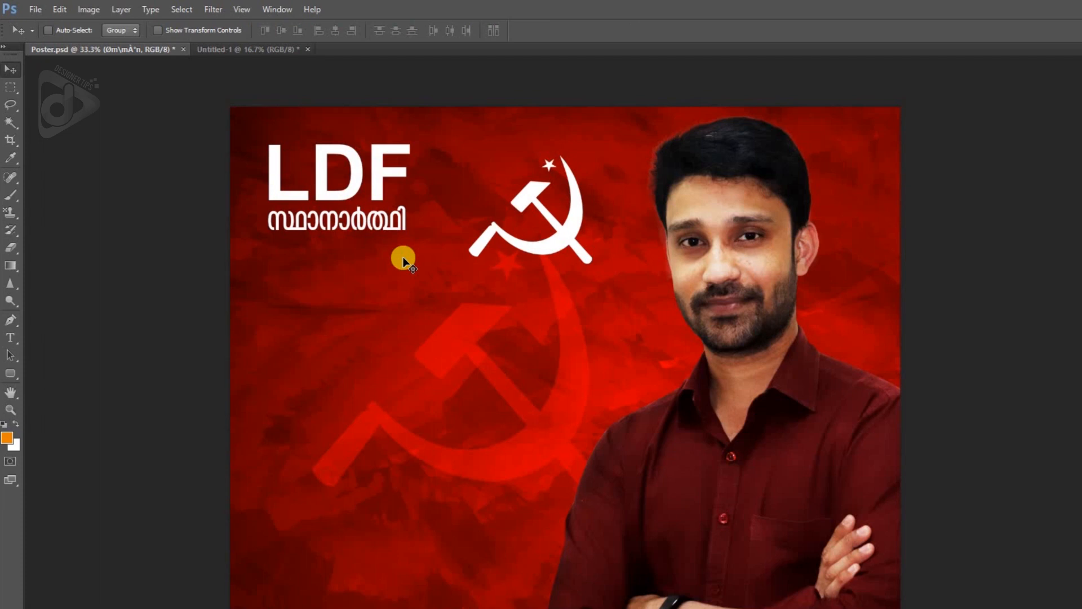
# - Bring the candidate-name text line from Untitled-1 into Poster.psd and place it below the LDF text block
pyautogui.click(229, 50)
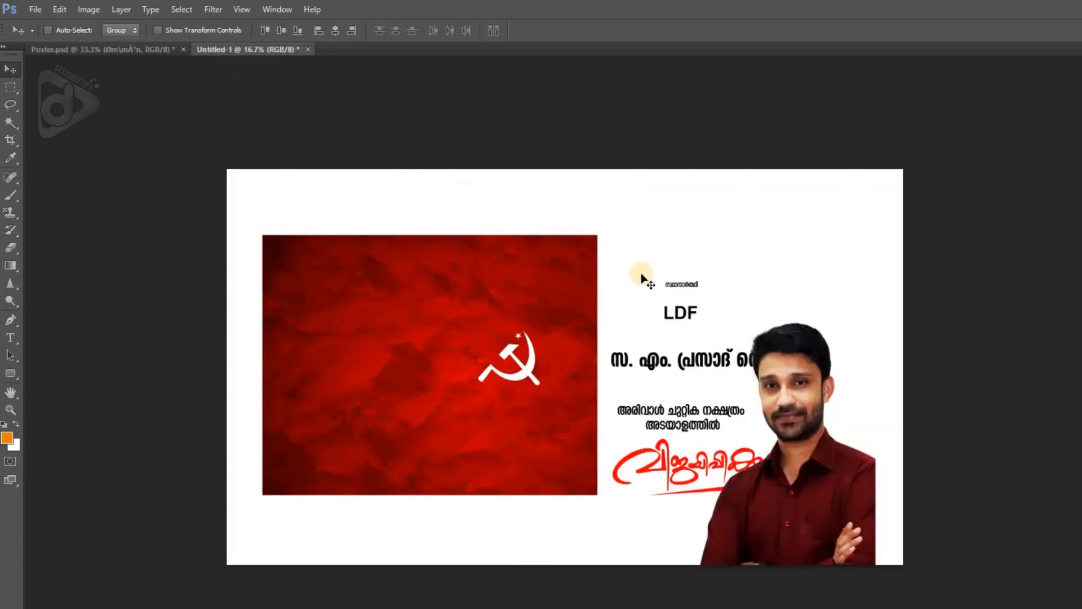
pyautogui.rightClick(709, 363)
pyautogui.click(723, 369)
pyautogui.moveTo(723, 369); pyautogui.dragTo(505, 288)
# - Scale the small white emblem down and position it beside the LDF text, level with the two text lines
pyautogui.rightClick(559, 257)
pyautogui.click(561, 249)
pyautogui.moveTo(559, 251); pyautogui.dragTo(523, 218)
pyautogui.hotkey('ctrl', 't')
pyautogui.moveTo(559, 120); pyautogui.dragTo(523, 145)
pyautogui.doubleClick(453, 212)
pyautogui.hotkey('shift', 'Right')
pyautogui.hotkey('shift', 'Right')
pyautogui.hotkey('shift', 'Right')
pyautogui.hotkey('shift', 'Right')
pyautogui.hotkey('shift', 'Right')
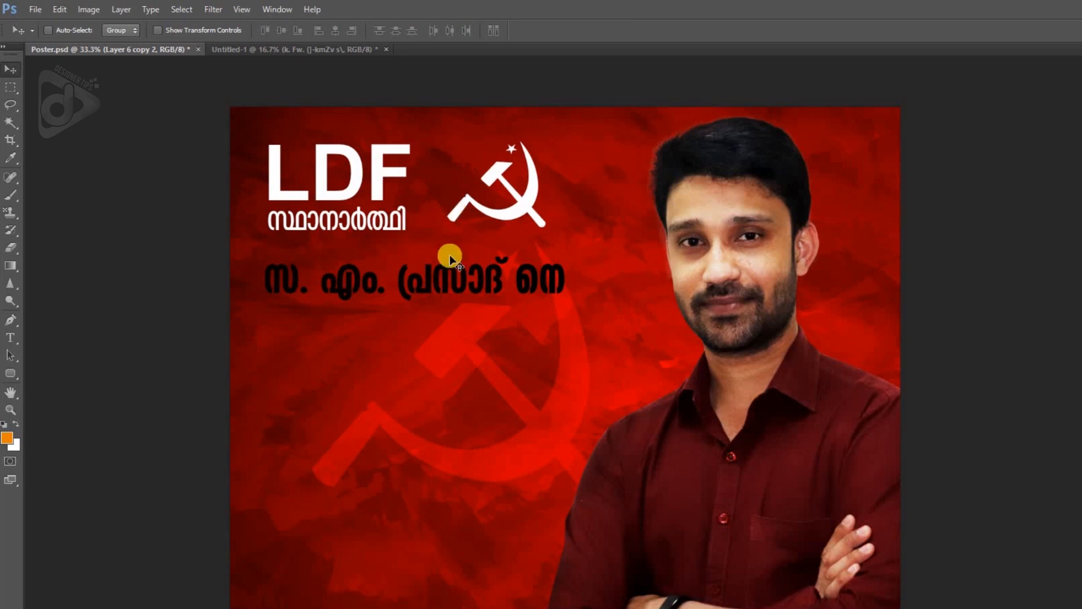
# - Lower the candidate-name line slightly and enlarge it so it spans from the LDF text's left edge to the photo
pyautogui.rightClick(471, 283)
pyautogui.click(485, 287)
pyautogui.moveTo(478, 292); pyautogui.dragTo(482, 302)
pyautogui.hotkey('ctrl', 't')
pyautogui.moveTo(605, 324); pyautogui.dragTo(680, 366)
pyautogui.press('Return')
# - Colour the entire candidate-name line white
pyautogui.press('t')
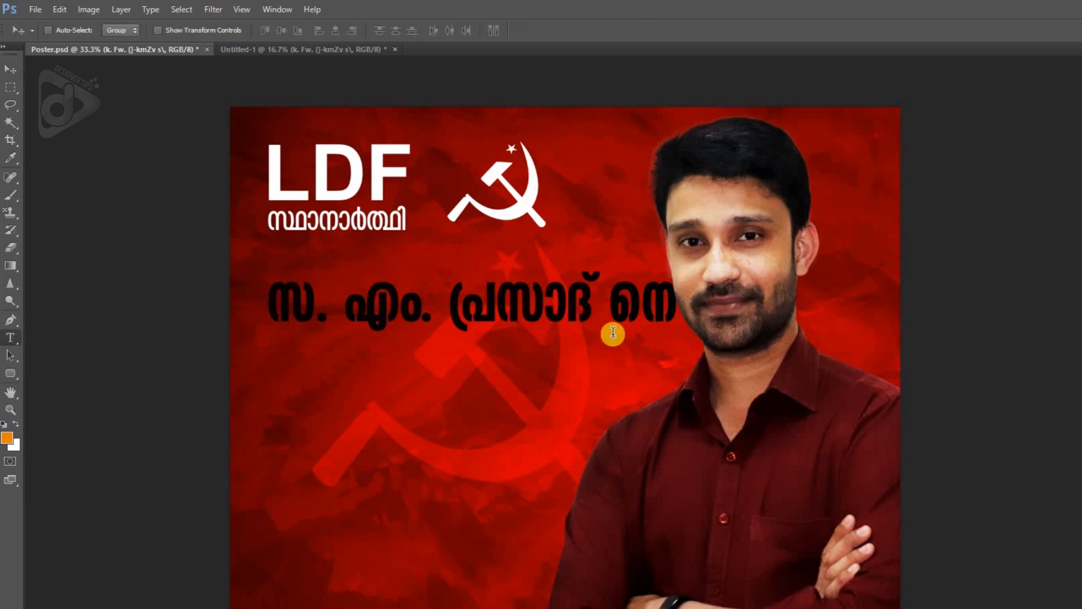
pyautogui.click(595, 310)
pyautogui.hotkey('ctrl', 'a')
pyautogui.click(439, 35)
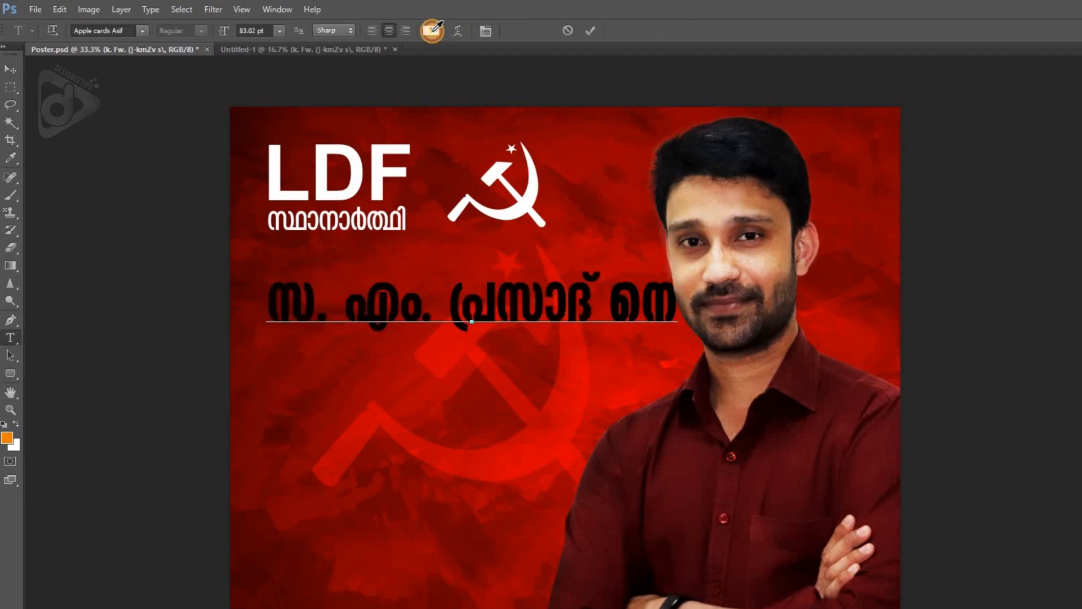
pyautogui.moveTo(22, 204); pyautogui.dragTo(12, 112)
pyautogui.press('Return')
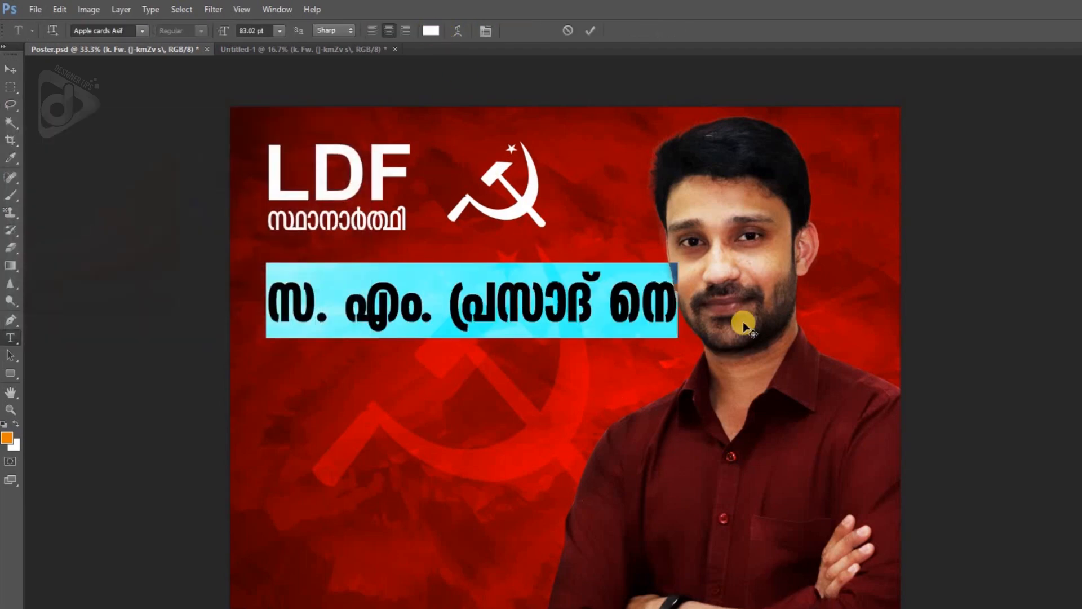
# - Reduce the font size of the last word in the candidate-name line to 56.92 pt
pyautogui.moveTo(616, 315); pyautogui.dragTo(685, 317)
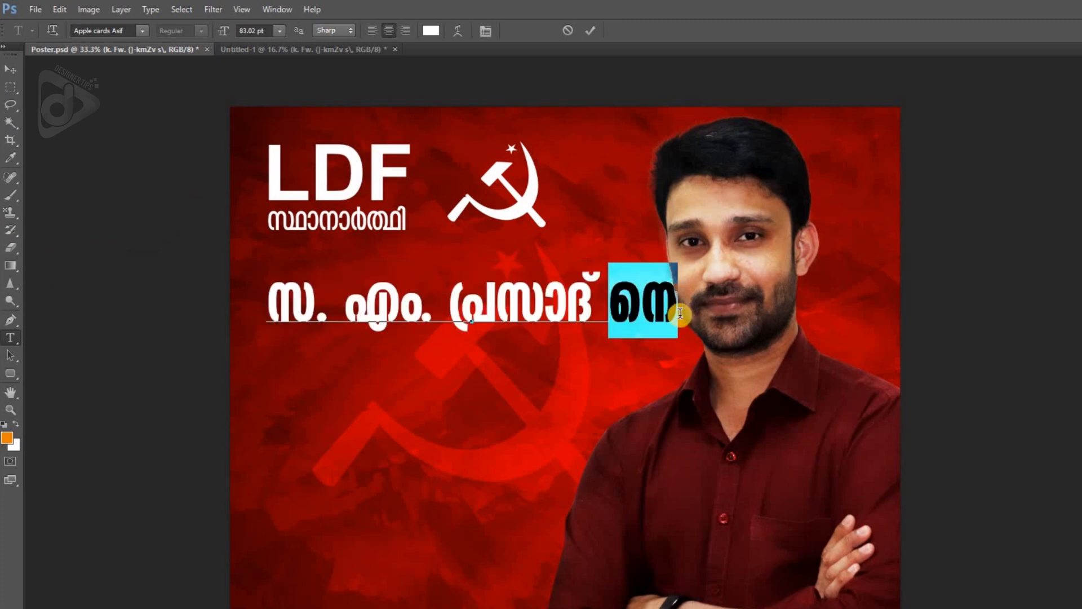
pyautogui.hotkey('ctrl', 'alt', 'shift', ',')
pyautogui.hotkey('ctrl', 'alt', 'shift', ',')
pyautogui.hotkey('ctrl', 'alt', 'shift', ',')
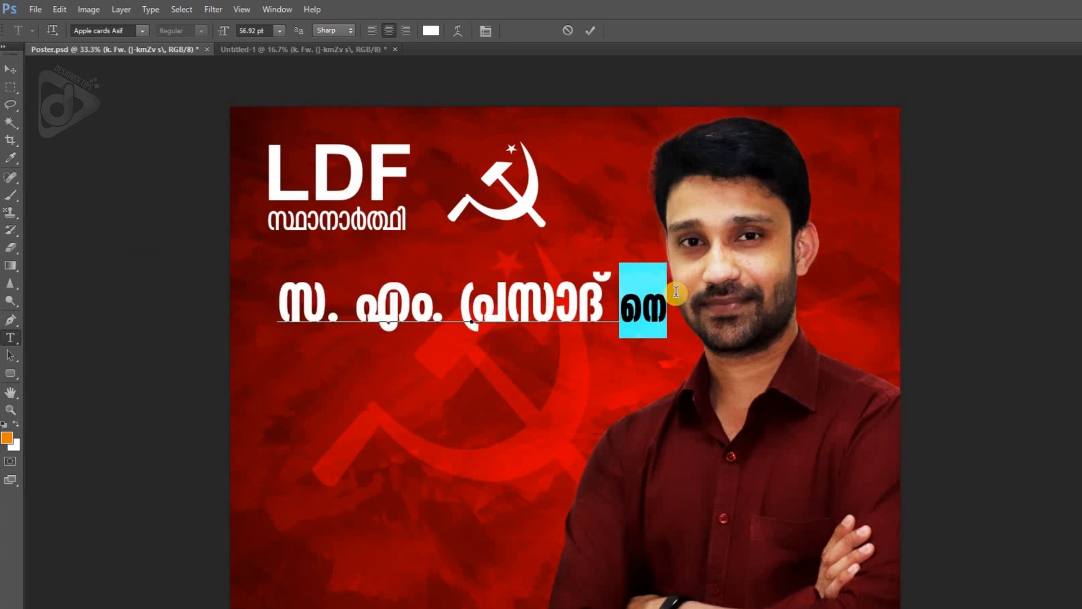
pyautogui.click(10, 68)
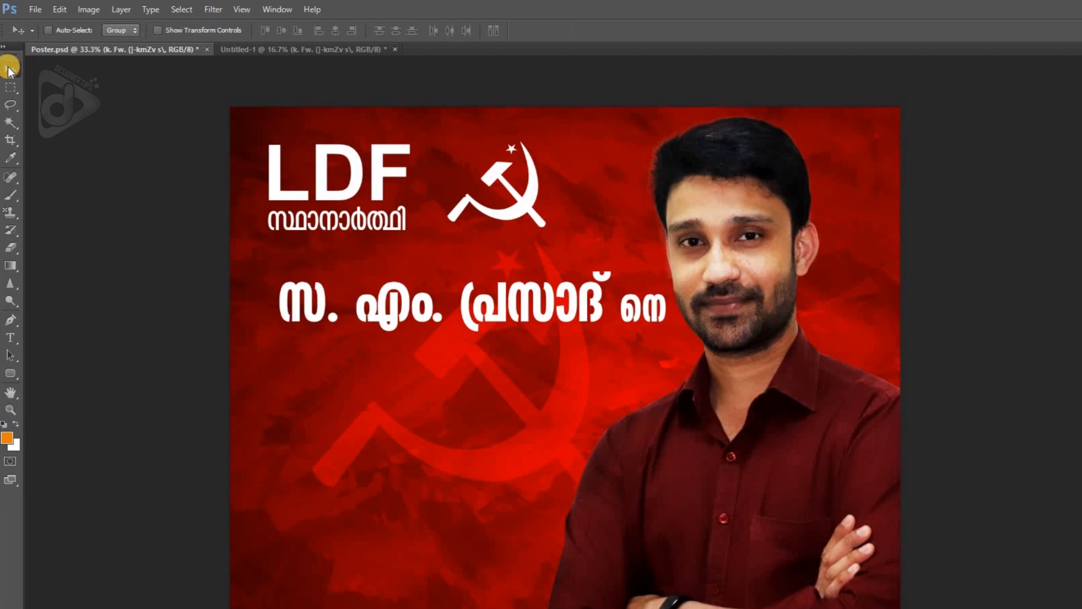
# - Move the candidate-name line left to align with the LDF text's left edge and lower it slightly
pyautogui.press('Left')
pyautogui.press('Left')
pyautogui.press('Left')
pyautogui.press('Left')
pyautogui.press('Left')
pyautogui.press('Left')
pyautogui.press('Left')
pyautogui.press('Left')
pyautogui.press('Left')
pyautogui.press('Left')
pyautogui.press('Left')
pyautogui.press('Left')
pyautogui.press('Left')
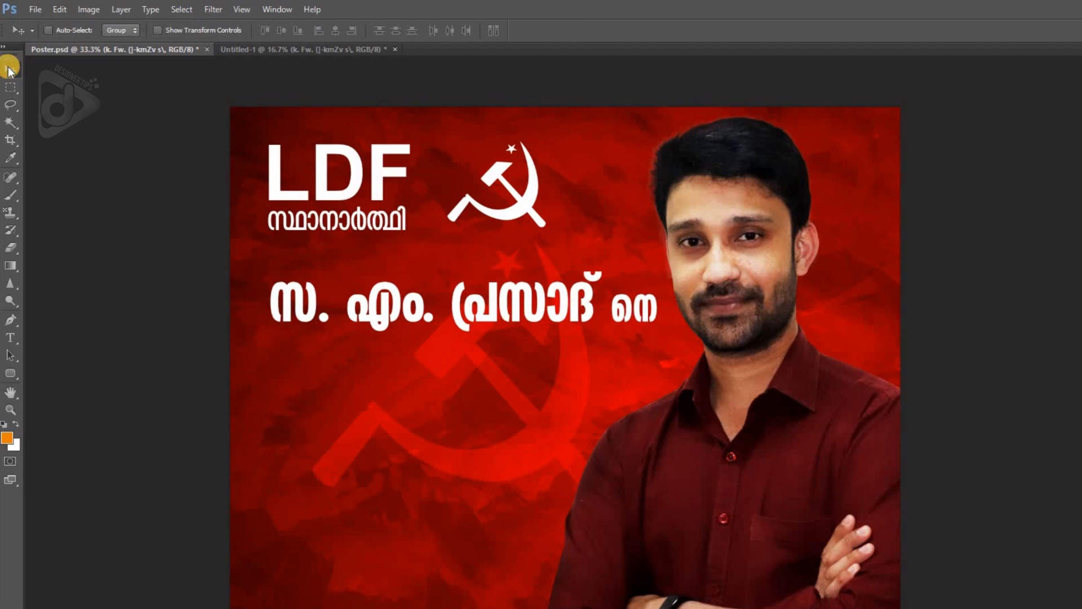
pyautogui.moveTo(356, 313); pyautogui.dragTo(361, 323)
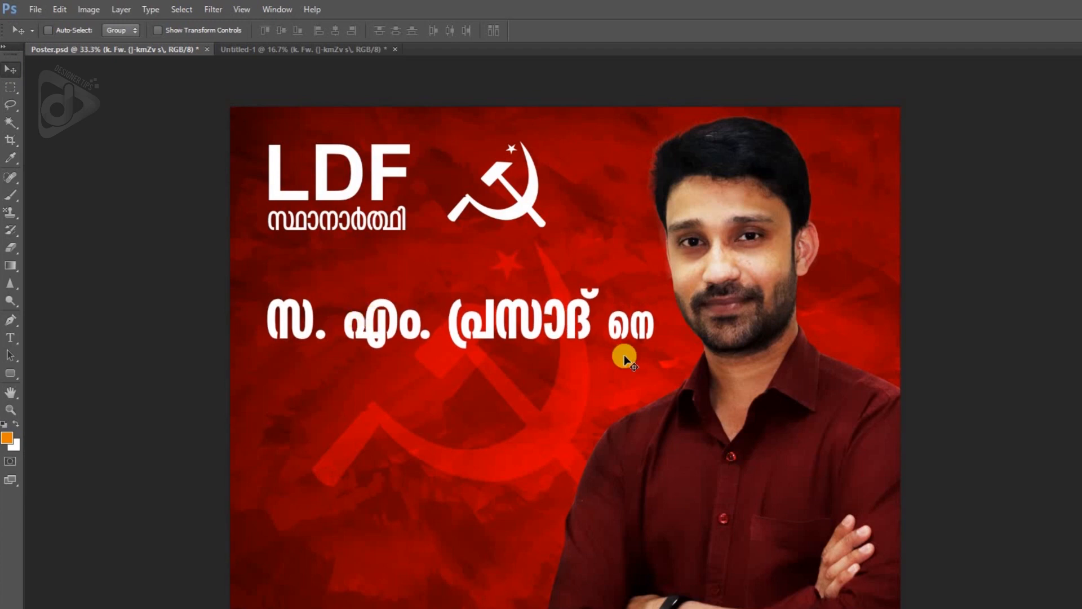
# - Bring the two-line Malayalam text from Untitled-1 into Poster.psd below the candidate-name line and colour it white
pyautogui.click(345, 49)
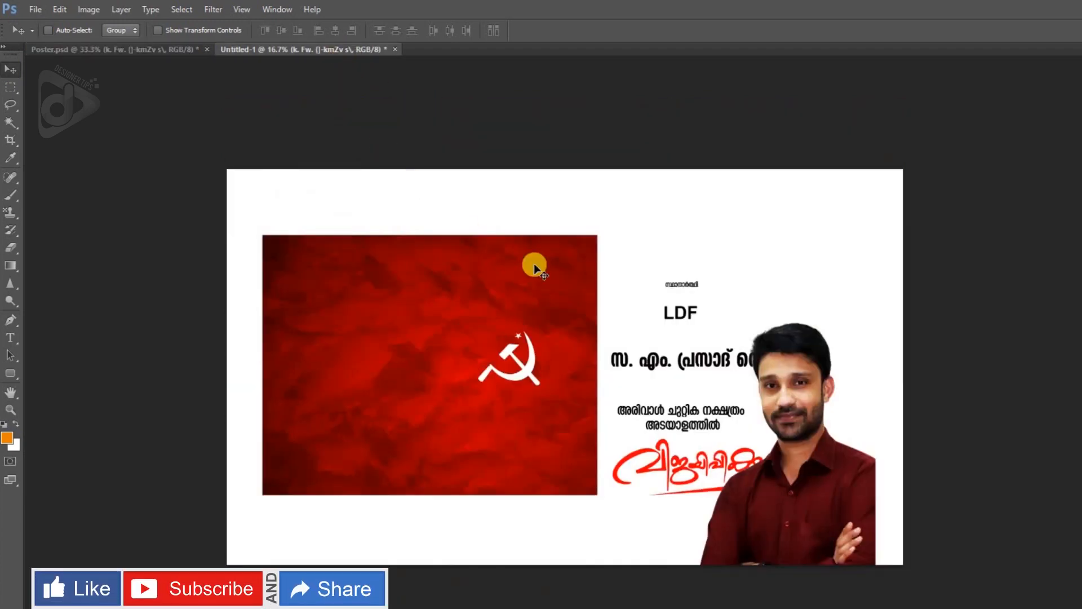
pyautogui.moveTo(682, 417); pyautogui.dragTo(574, 406)
pyautogui.press('t')
pyautogui.click(532, 381)
pyautogui.hotkey('ctrl', 'a')
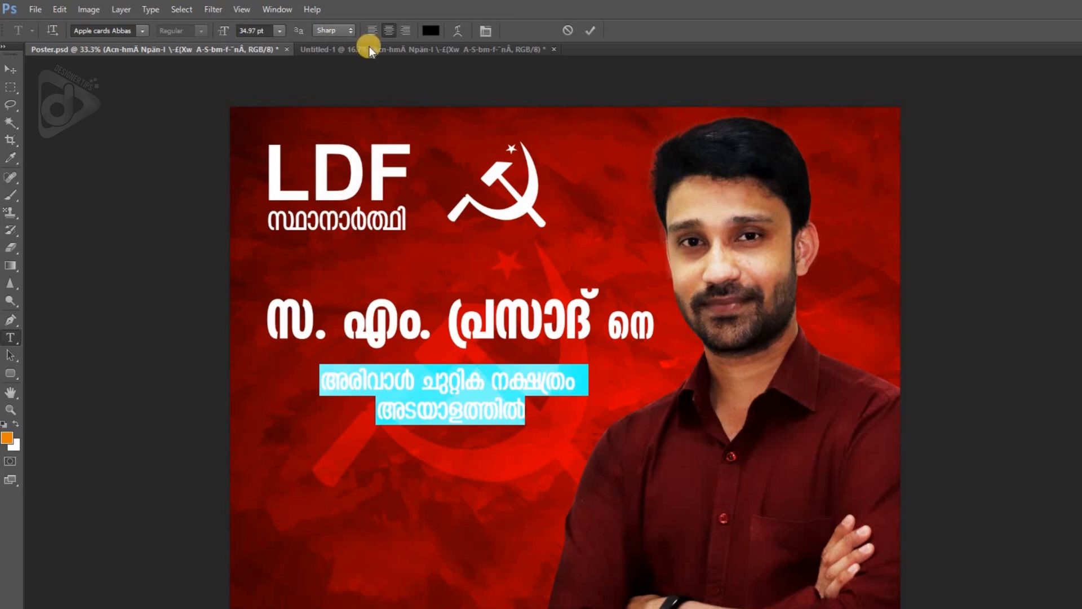
pyautogui.click(431, 31)
pyautogui.moveTo(99, 255); pyautogui.dragTo(8, 145)
pyautogui.press('Return')
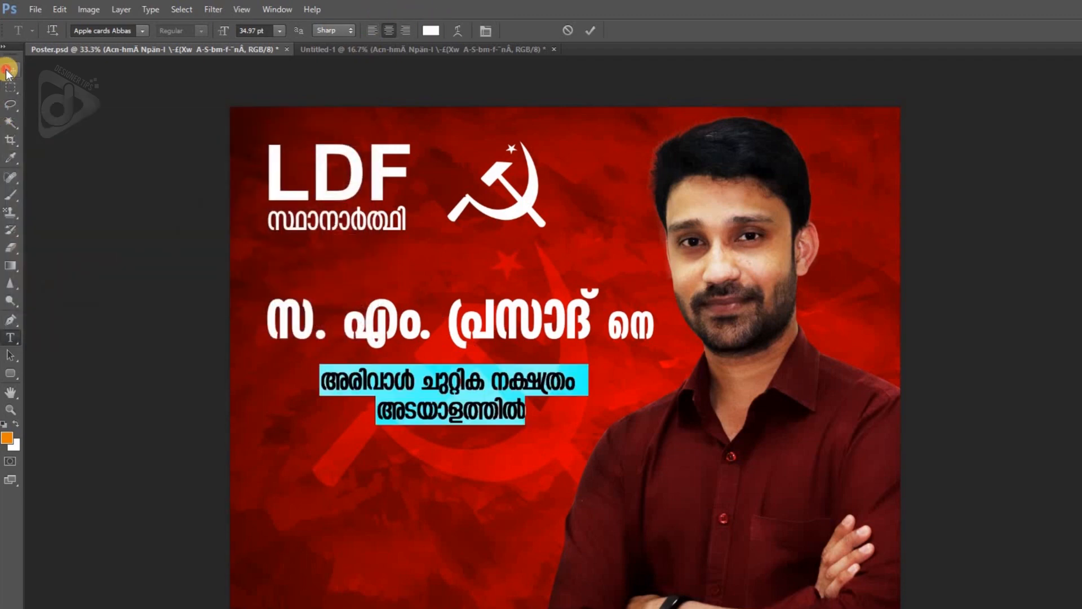
pyautogui.click(8, 71)
# - Align the two-line text and the candidate-name line on their horizontal centres and lower both slightly
pyautogui.hotkey('shift', 'Right')
pyautogui.hotkey('shift', 'Right')
pyautogui.hotkey('shift', 'Right')
pyautogui.hotkey('shift', 'Up')
pyautogui.moveTo(538, 326); pyautogui.dragTo(347, 48)
pyautogui.click(334, 34)
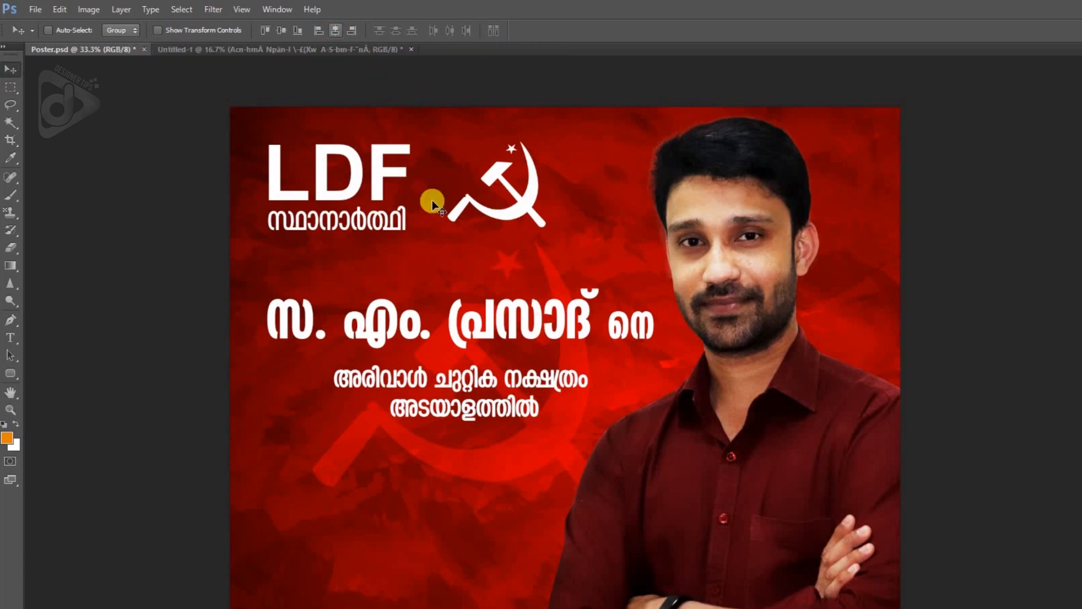
pyautogui.press('Down')
pyautogui.press('Down')
pyautogui.press('Down')
pyautogui.press('Down')
pyautogui.press('Down')
pyautogui.press('Down')
pyautogui.press('Down')
pyautogui.press('Down')
pyautogui.press('Down')
pyautogui.press('Down')
pyautogui.press('Down')
pyautogui.press('Down')
pyautogui.press('Down')
pyautogui.press('Down')
pyautogui.press('Down')
pyautogui.press('Down')
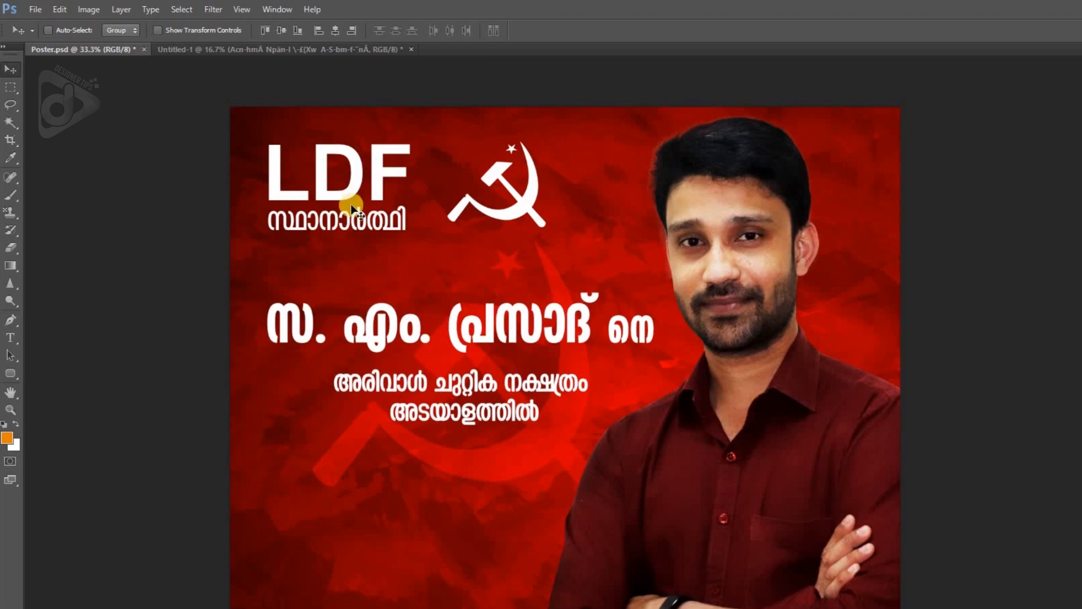
# - Bring the red slogan lettering from Untitled-1 into Poster.psd below the two-line text and put its layer above all others
pyautogui.click(256, 52)
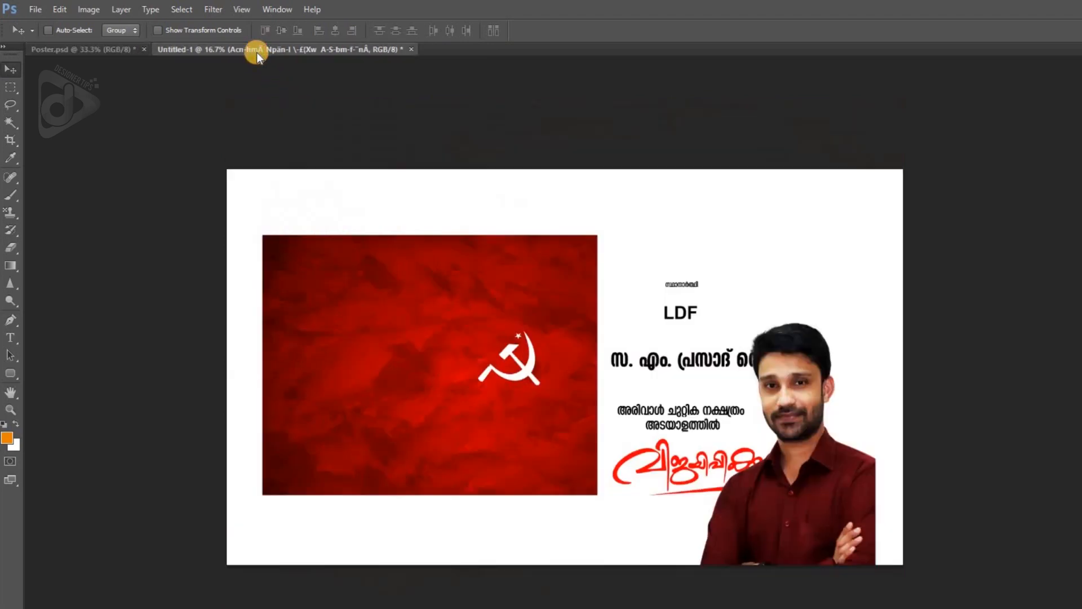
pyautogui.rightClick(750, 472)
pyautogui.click(749, 476)
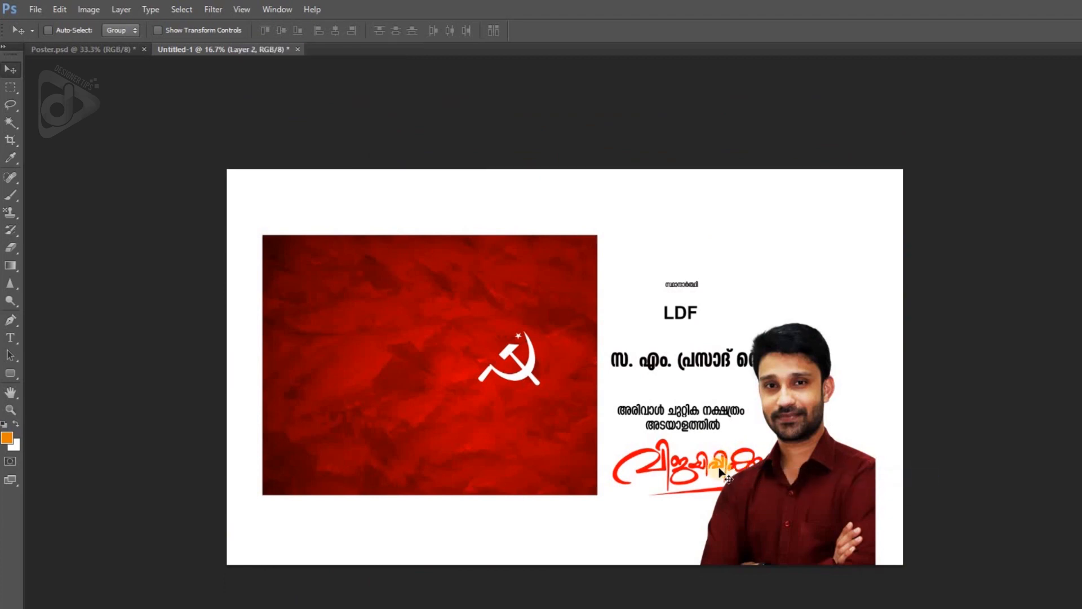
pyautogui.moveTo(755, 475); pyautogui.dragTo(535, 525)
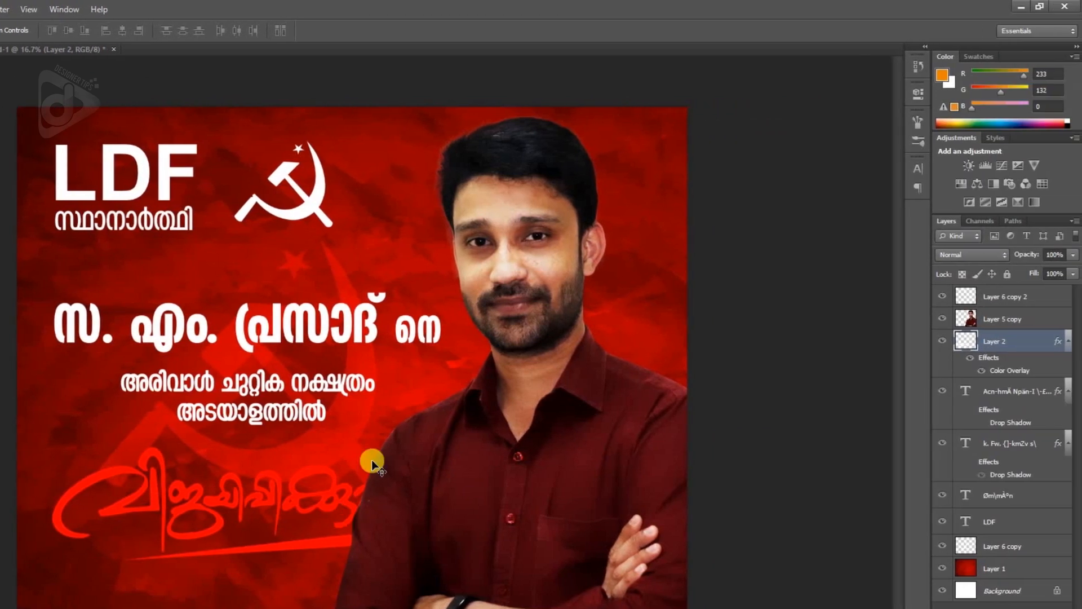
pyautogui.moveTo(1037, 377); pyautogui.dragTo(1022, 289)
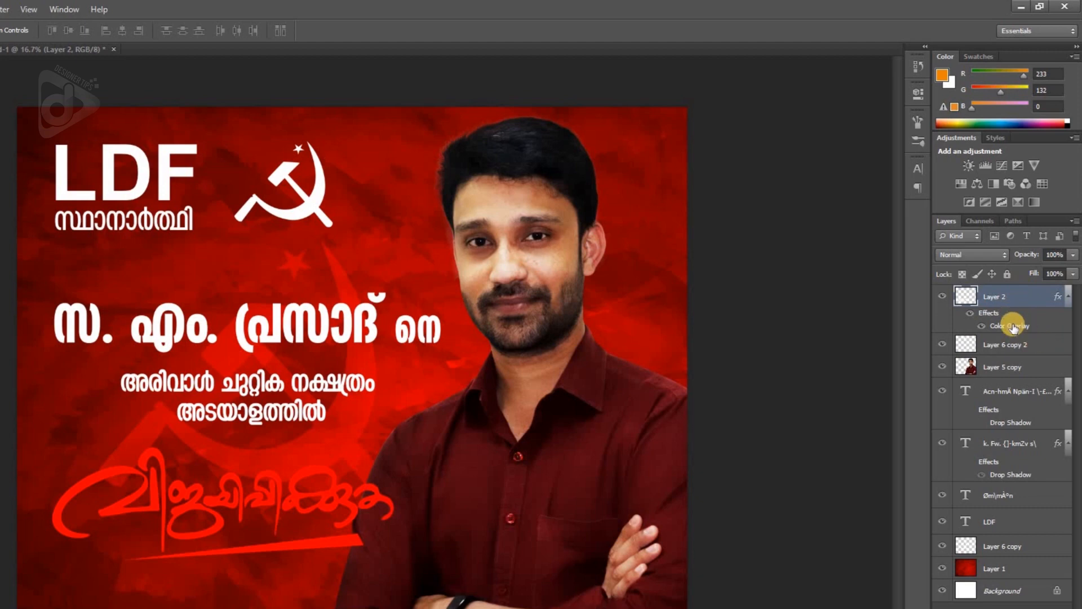
# - Set the slogan lettering's Color Overlay to white (ffffff) and move the lettering slightly up
pyautogui.doubleClick(1013, 326)
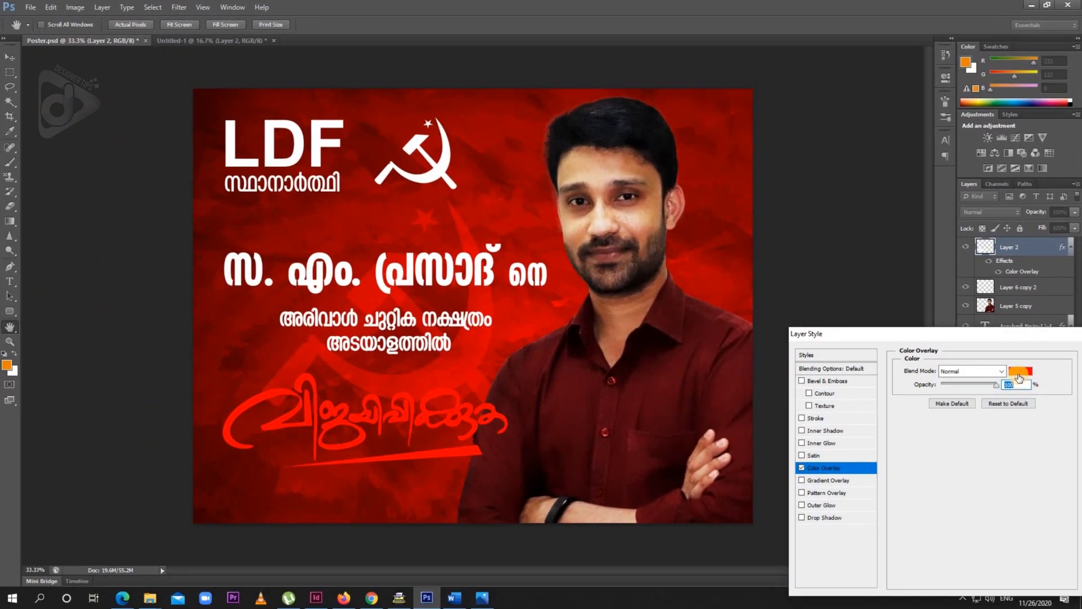
pyautogui.click(1020, 370)
pyautogui.moveTo(106, 205); pyautogui.dragTo(8, 121)
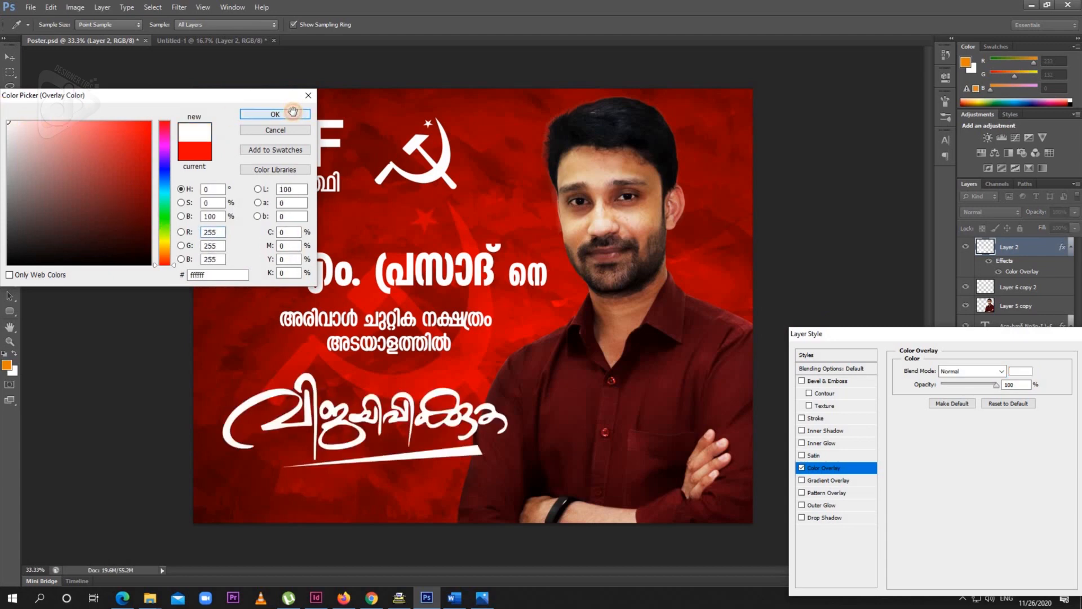
pyautogui.click(290, 113)
pyautogui.press('Return')
pyautogui.moveTo(414, 420); pyautogui.dragTo(413, 409)
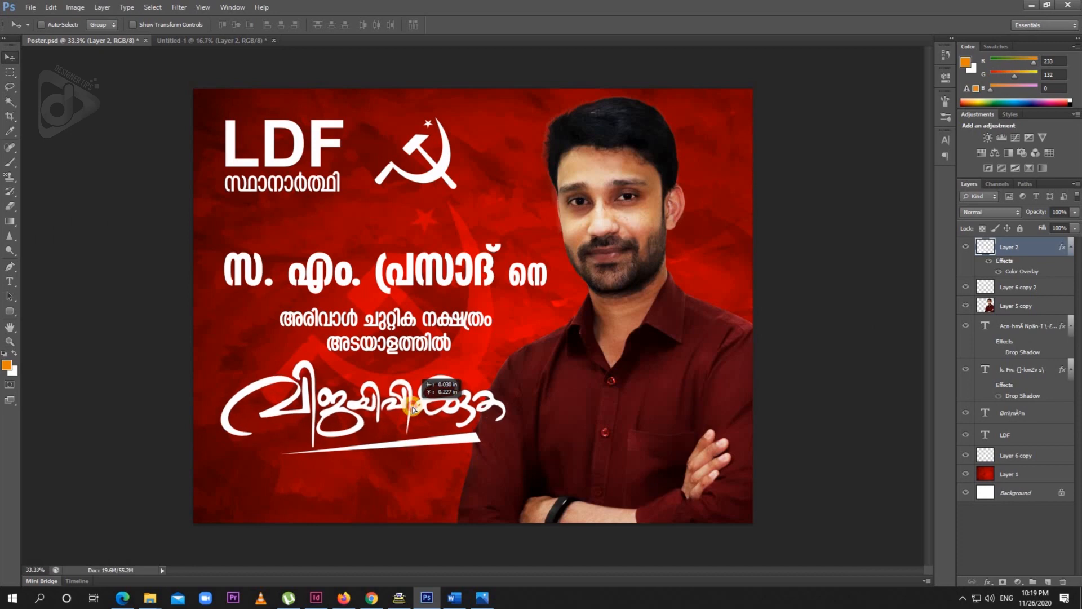
# - Nudge the two-line text and the candidate-name line slightly down towards the slogan lettering
pyautogui.rightClick(427, 345)
pyautogui.click(441, 356)
pyautogui.hotkey('shift', 'Down')
pyautogui.hotkey('shift', 'Down')
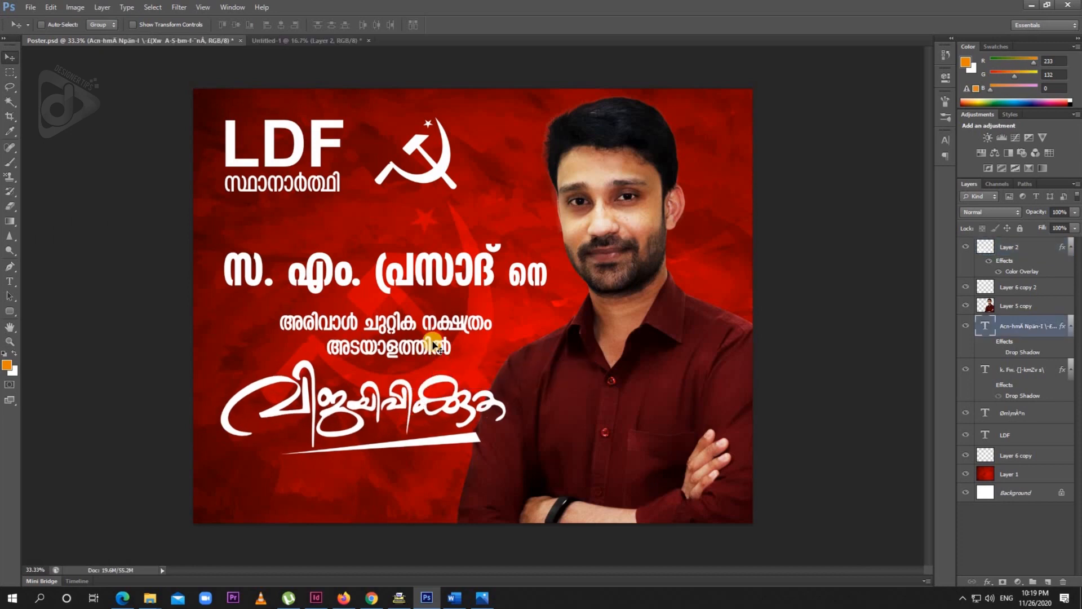
pyautogui.rightClick(457, 281)
pyautogui.click(489, 281)
pyautogui.hotkey('shift', 'Down')
pyautogui.hotkey('shift', 'Down')
pyautogui.hotkey('shift', 'Down')
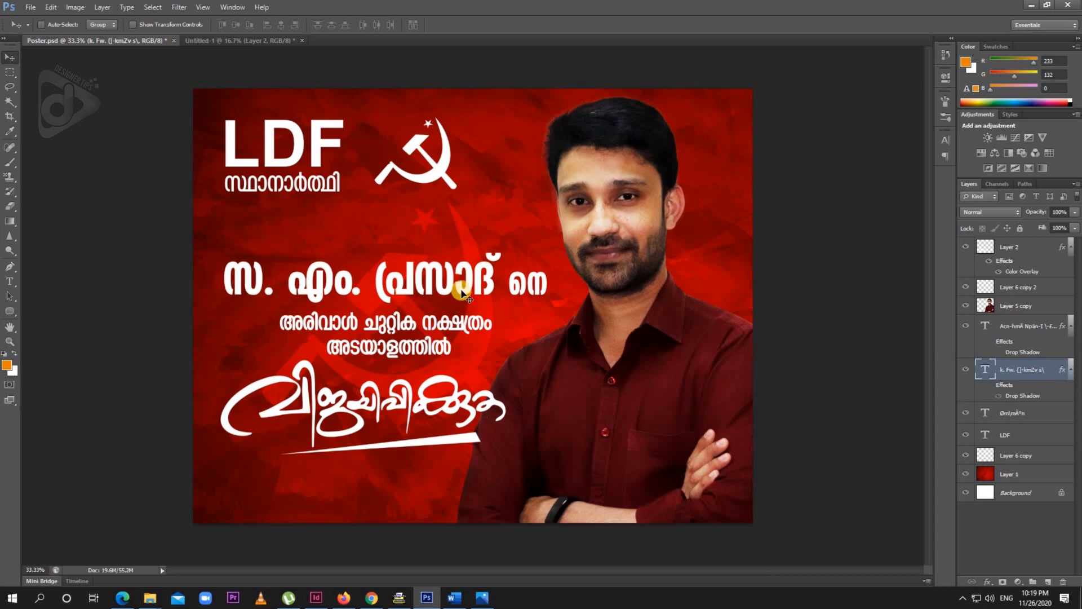
# - Nudge the slogan lettering slightly to the right beneath the two-line text
pyautogui.rightClick(493, 403)
pyautogui.click(502, 401)
pyautogui.hotkey('shift', 'Down')
pyautogui.hotkey('shift', 'Down')
pyautogui.hotkey('shift', 'Up')
pyautogui.hotkey('shift', 'Up')
pyautogui.hotkey('shift', 'Right')
pyautogui.hotkey('shift', 'Right')
pyautogui.hotkey('shift', 'Right')
pyautogui.hotkey('shift', 'Right')
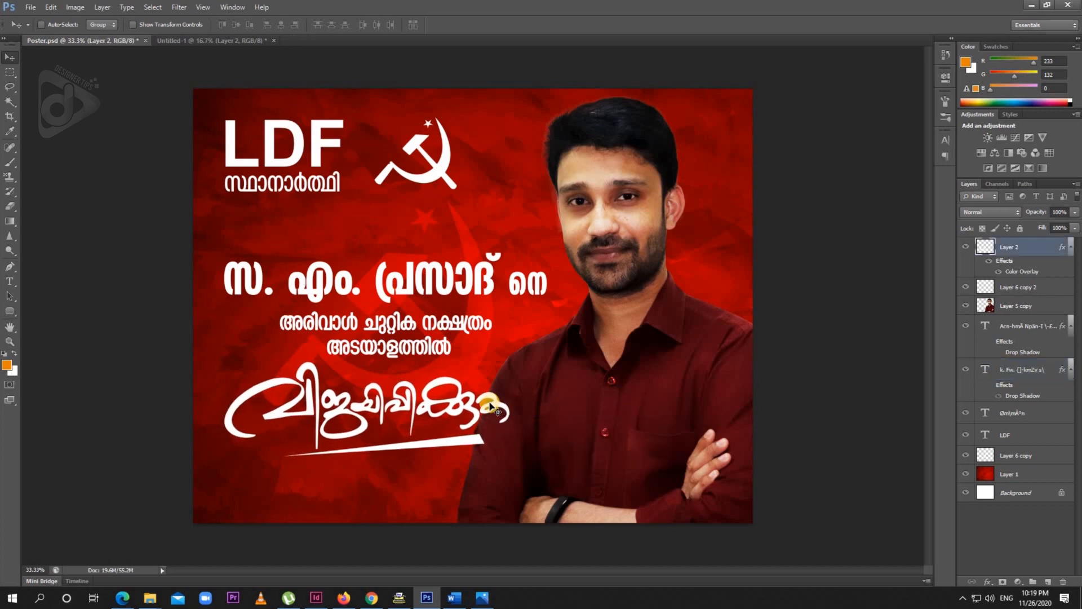
pyautogui.hotkey('shift', 'Right')
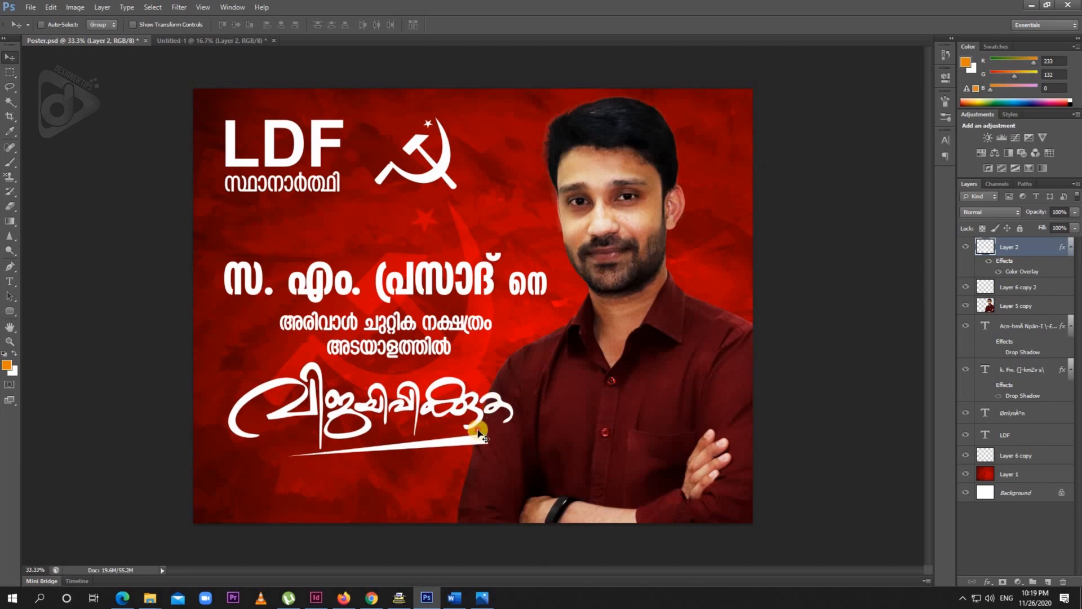